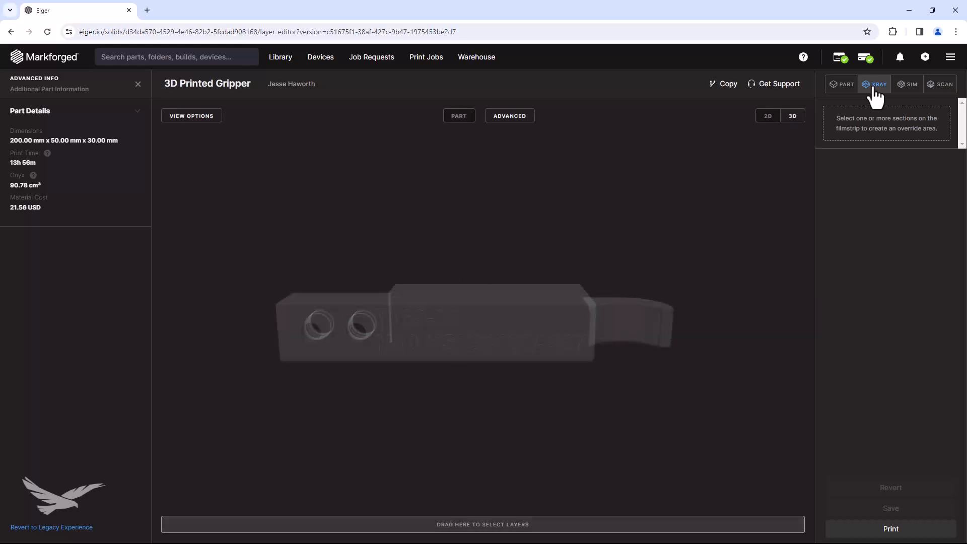
# Select layer 221 of the gripper, create an Add Fiber override on it, and start a sketch for that group.
pyautogui.moveTo(789, 215)
pyautogui.mouseDown()
pyautogui.moveTo(729, 264)
pyautogui.moveTo(721, 289)
pyautogui.mouseUp()
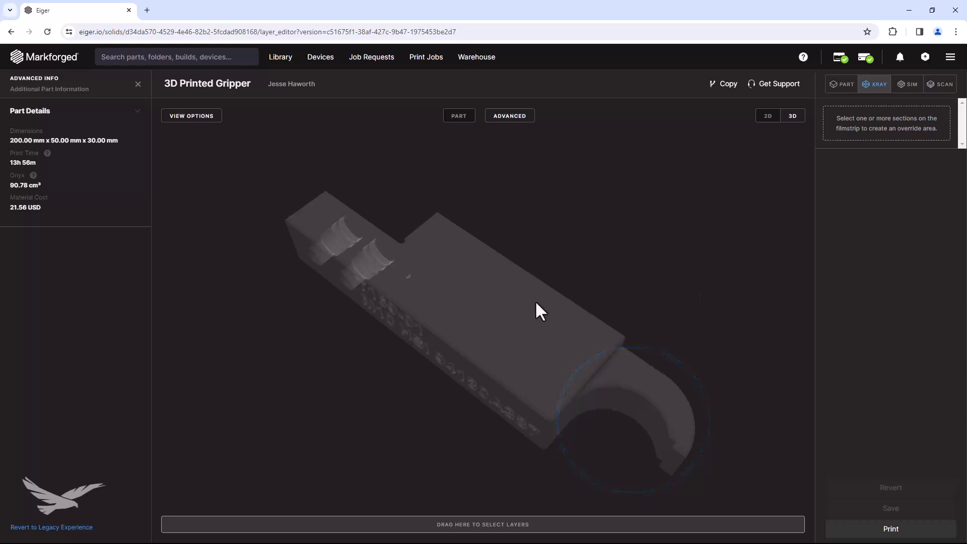
pyautogui.moveTo(456, 302); pyautogui.dragTo(533, 226)
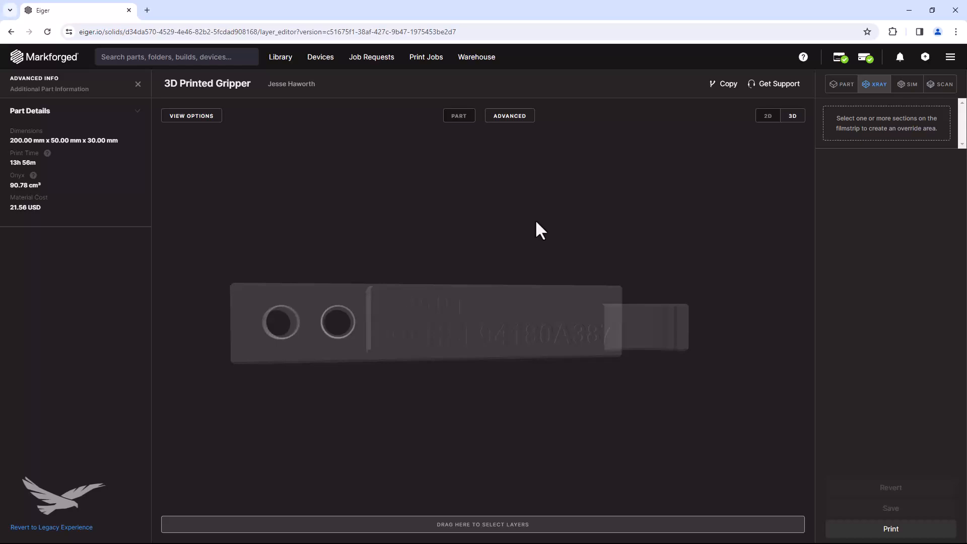
pyautogui.moveTo(647, 253); pyautogui.dragTo(591, 251)
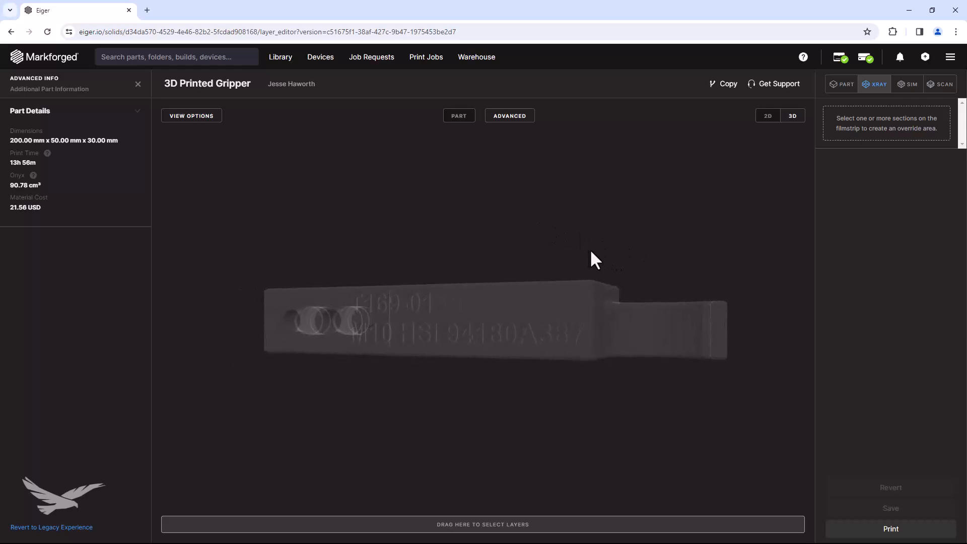
pyautogui.click(635, 528)
pyautogui.click(633, 525)
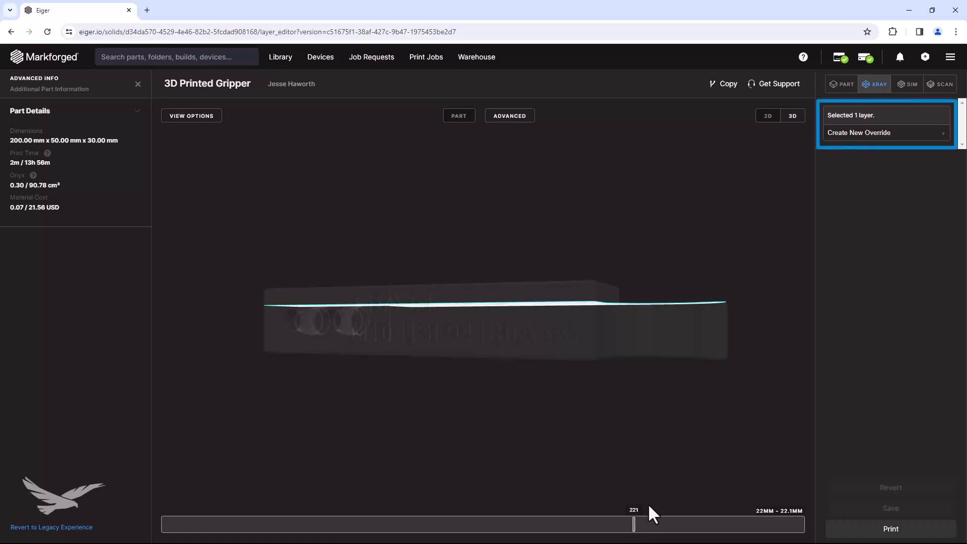
pyautogui.click(942, 135)
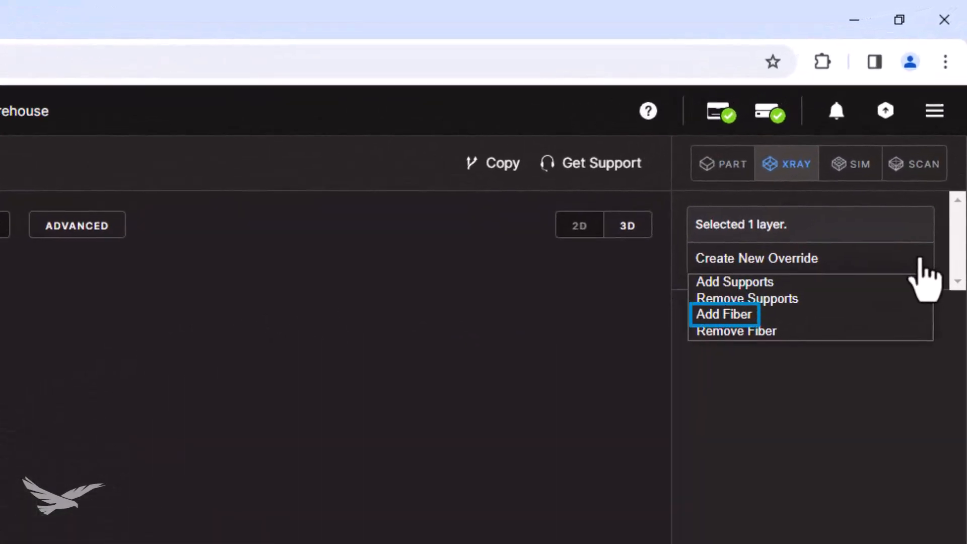
pyautogui.click(747, 319)
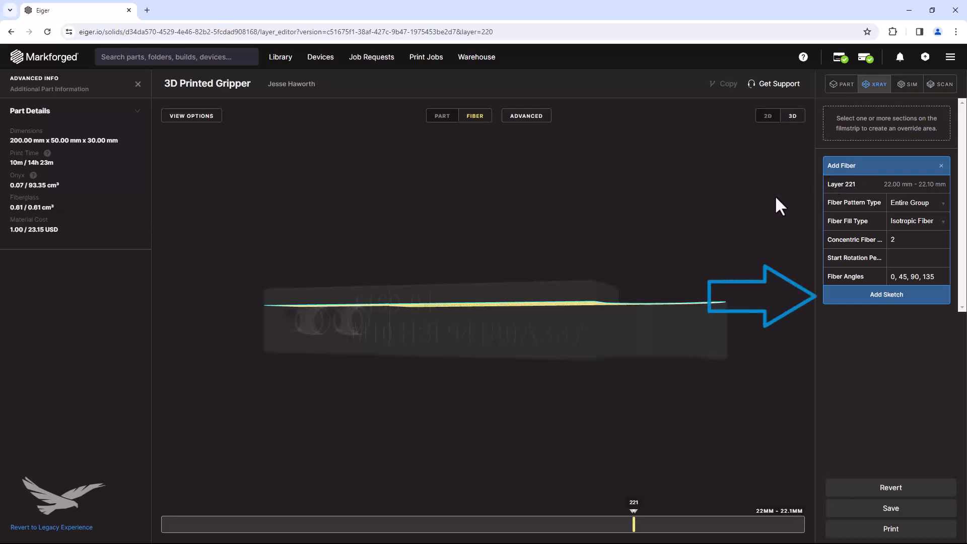
pyautogui.click(872, 299)
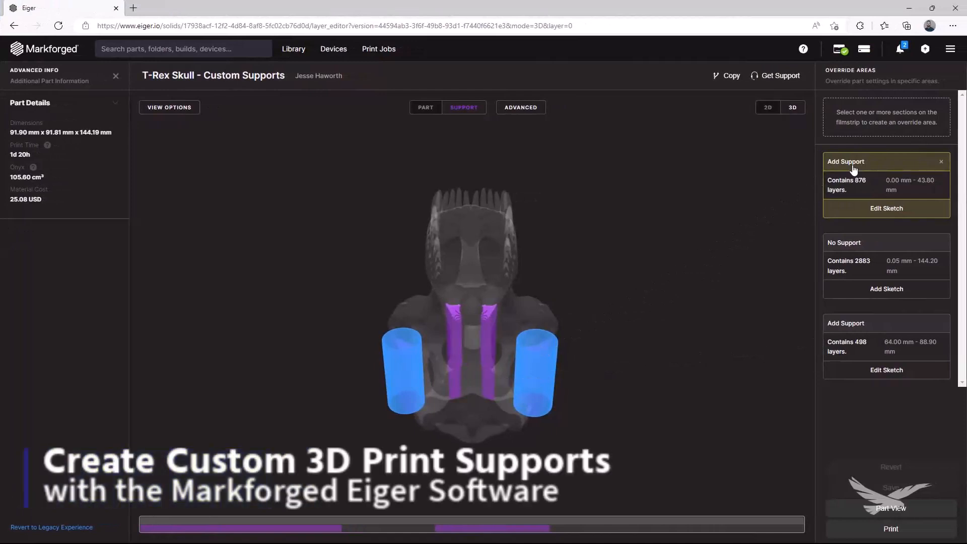
pyautogui.moveTo(770, 322); pyautogui.dragTo(639, 276)
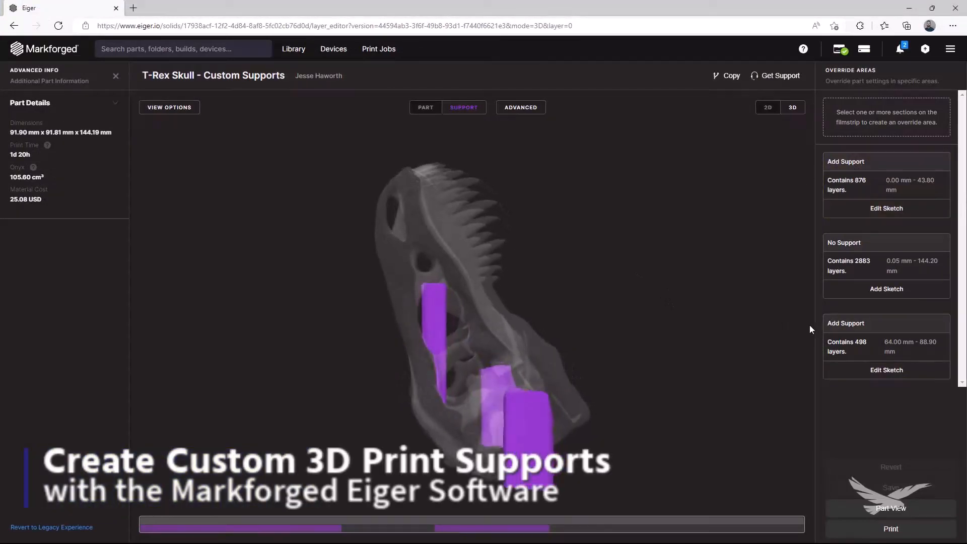
pyautogui.click(835, 325)
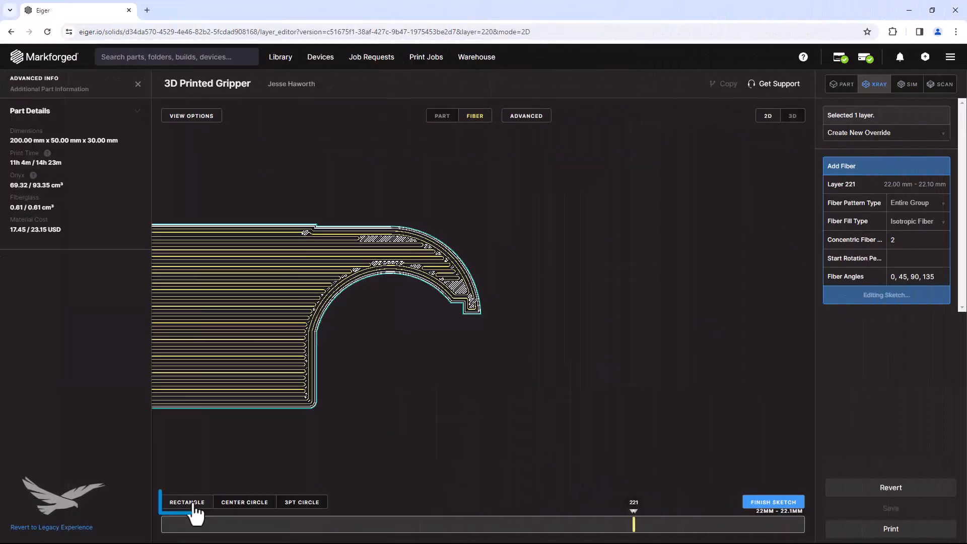
# Sketch a rectangle, then move and enlarge it so that it covers the gripper's curved hook end.
pyautogui.moveTo(573, 239)
pyautogui.mouseDown()
pyautogui.moveTo(654, 406)
pyautogui.moveTo(680, 425)
pyautogui.mouseUp()
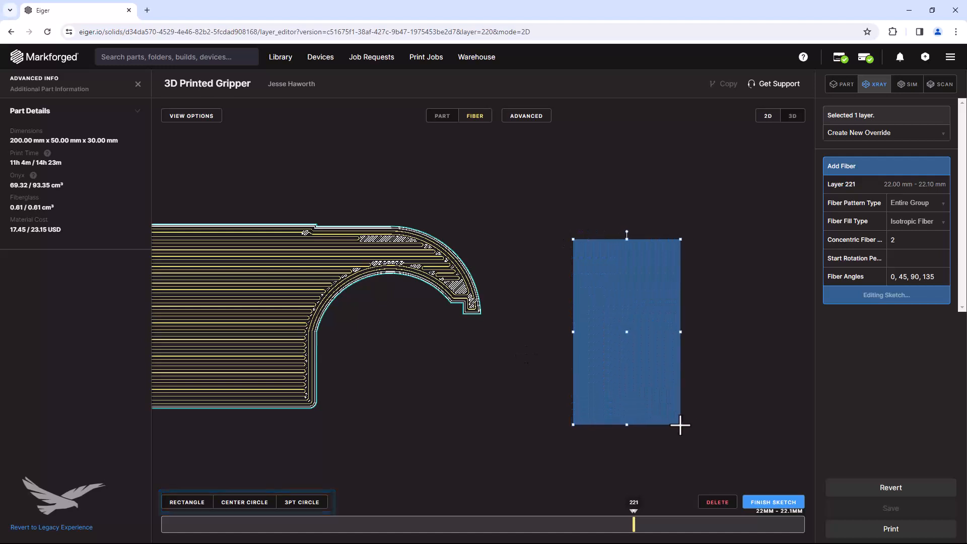
pyautogui.moveTo(627, 231)
pyautogui.mouseDown()
pyautogui.moveTo(595, 231)
pyautogui.moveTo(626, 226)
pyautogui.mouseUp()
pyautogui.moveTo(638, 331)
pyautogui.mouseDown()
pyautogui.moveTo(620, 281)
pyautogui.moveTo(583, 330)
pyautogui.moveTo(596, 330)
pyautogui.moveTo(357, 308)
pyautogui.mouseUp()
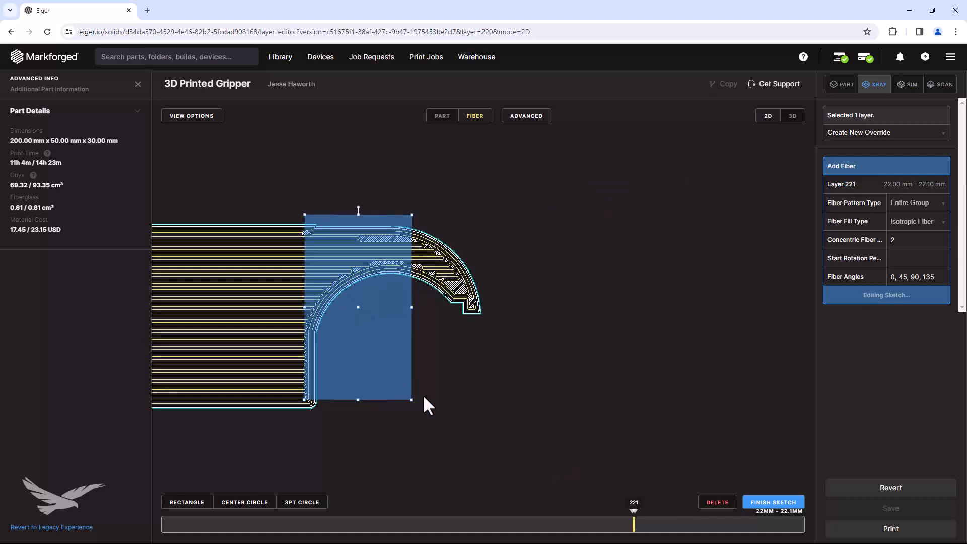
pyautogui.moveTo(412, 400); pyautogui.dragTo(488, 417)
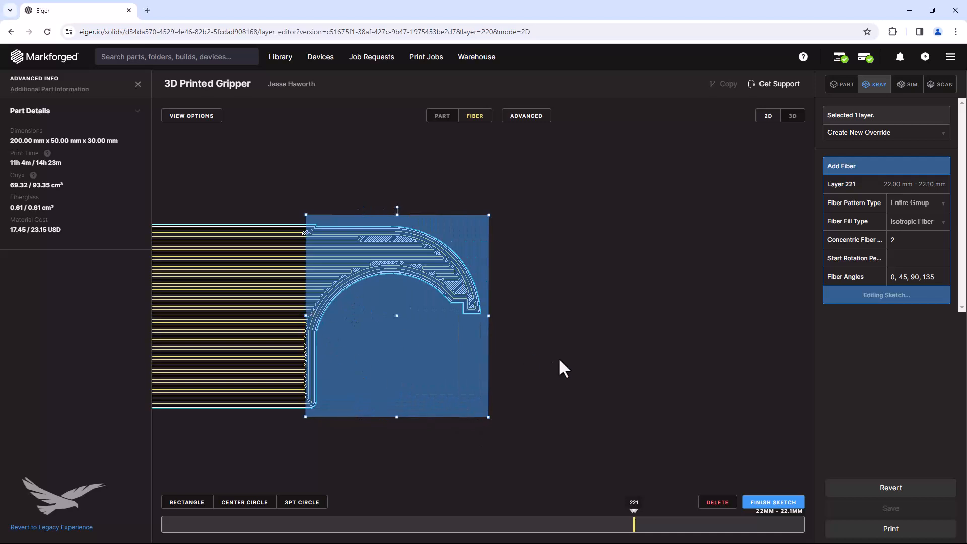
pyautogui.click(241, 502)
pyautogui.moveTo(222, 324); pyautogui.dragTo(202, 289)
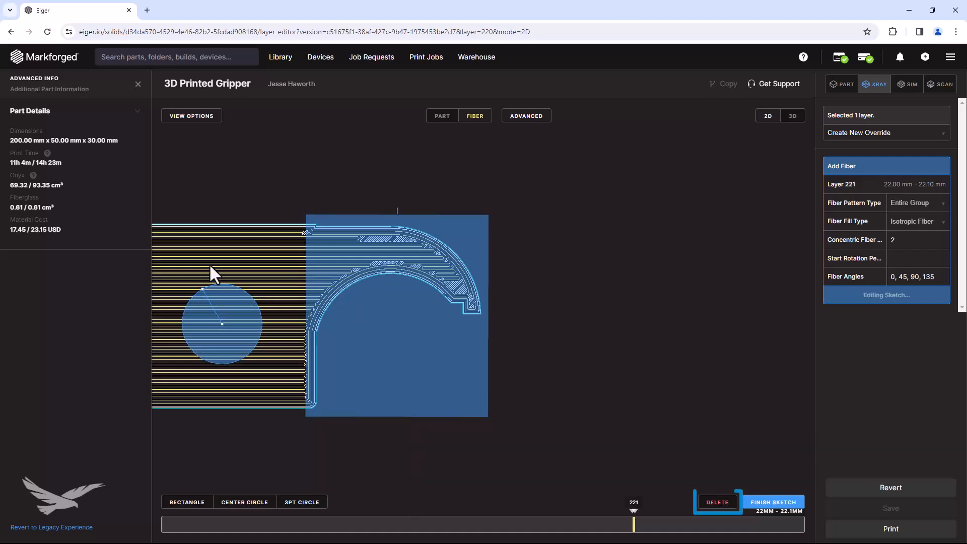
pyautogui.click(714, 503)
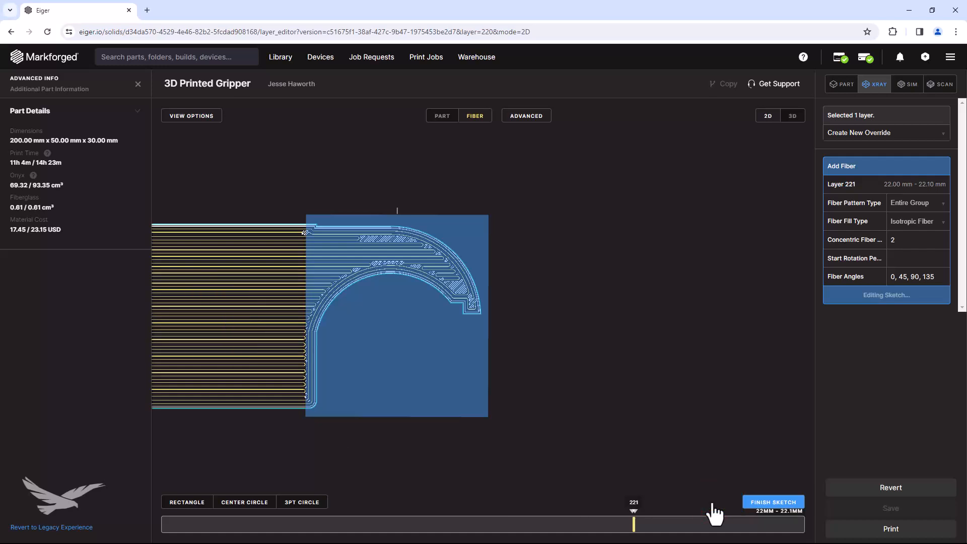
# Finish the hook sketch and apply Concentric Fiber as the fiber fill type of the layer 221 group.
pyautogui.click(759, 503)
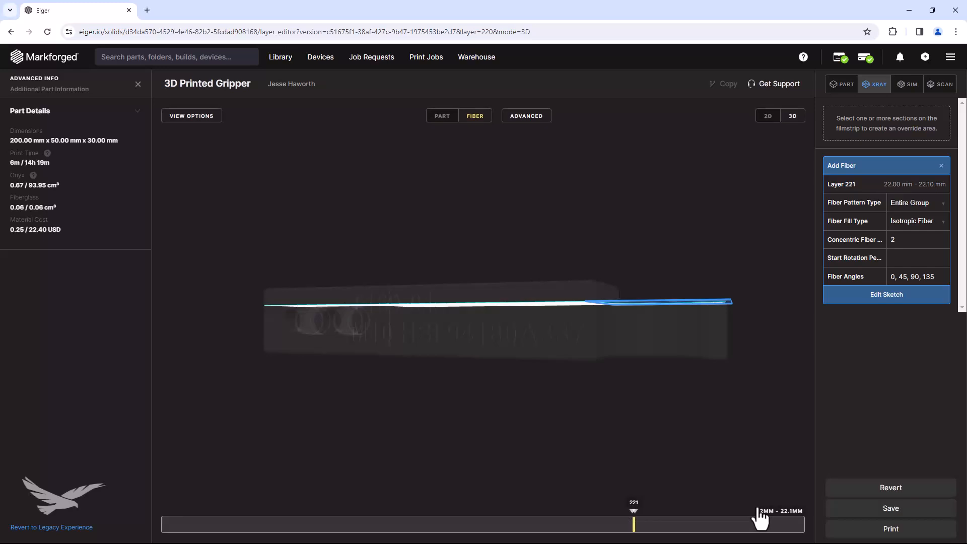
pyautogui.moveTo(665, 388); pyautogui.dragTo(685, 443)
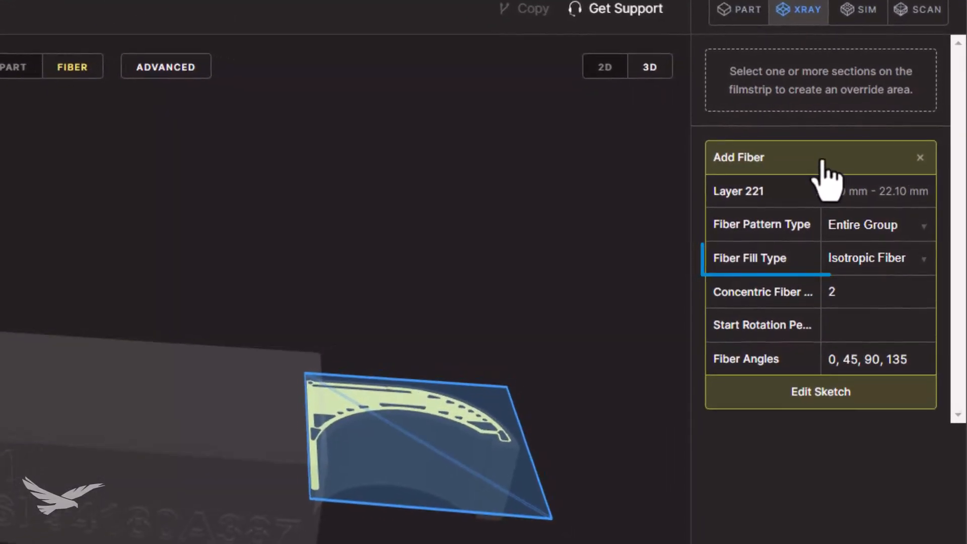
pyautogui.click(904, 260)
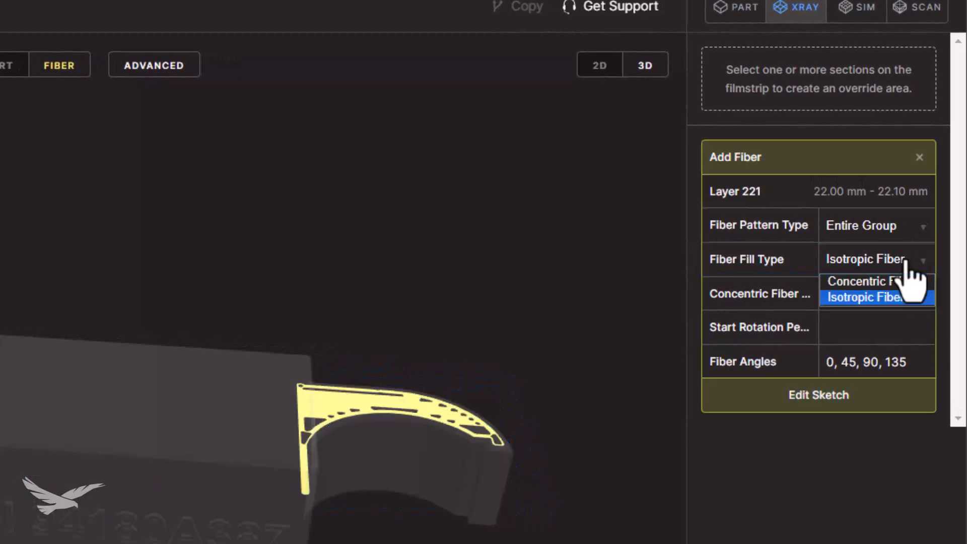
pyautogui.click(863, 281)
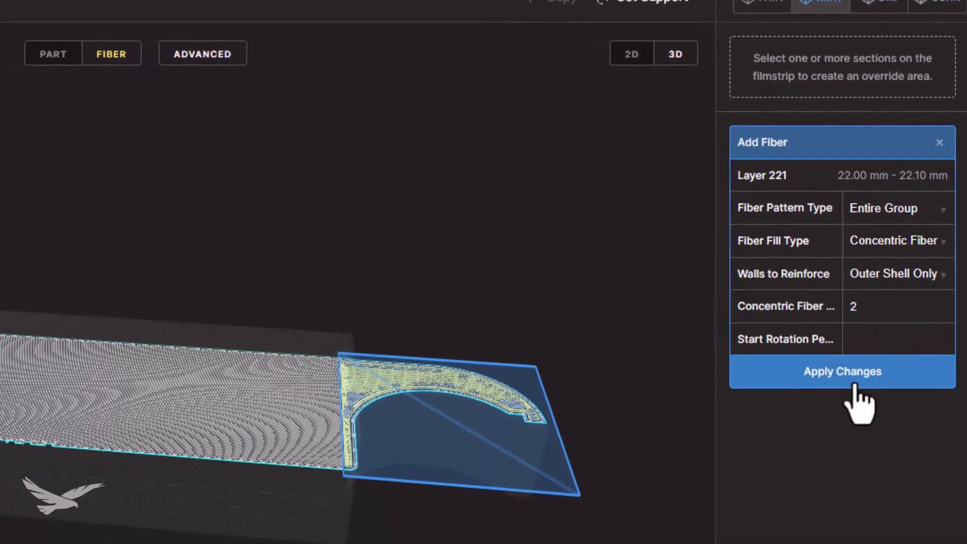
pyautogui.click(879, 400)
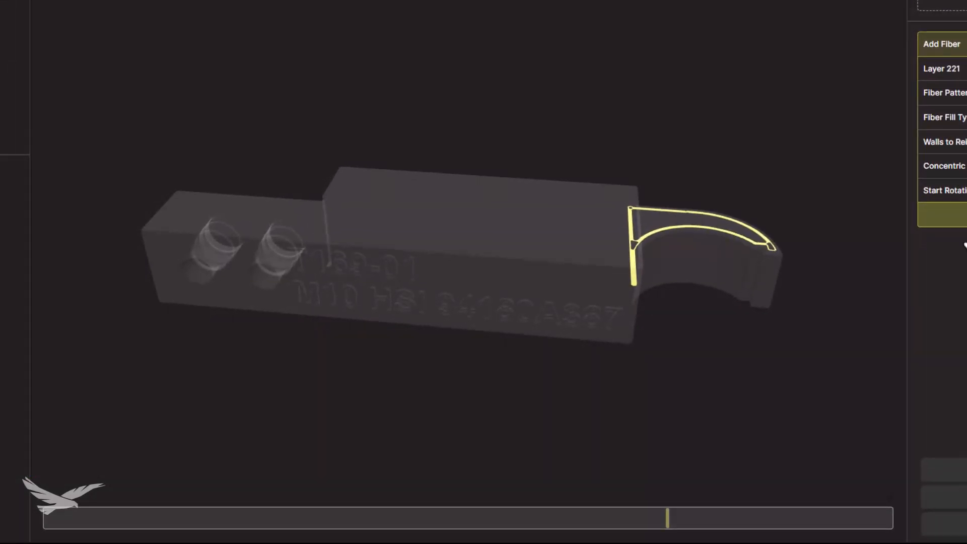
# Extend the hook's Add Fiber group from layer 221 down to 0.40 mm so that it covers 217 layers.
pyautogui.click(667, 517)
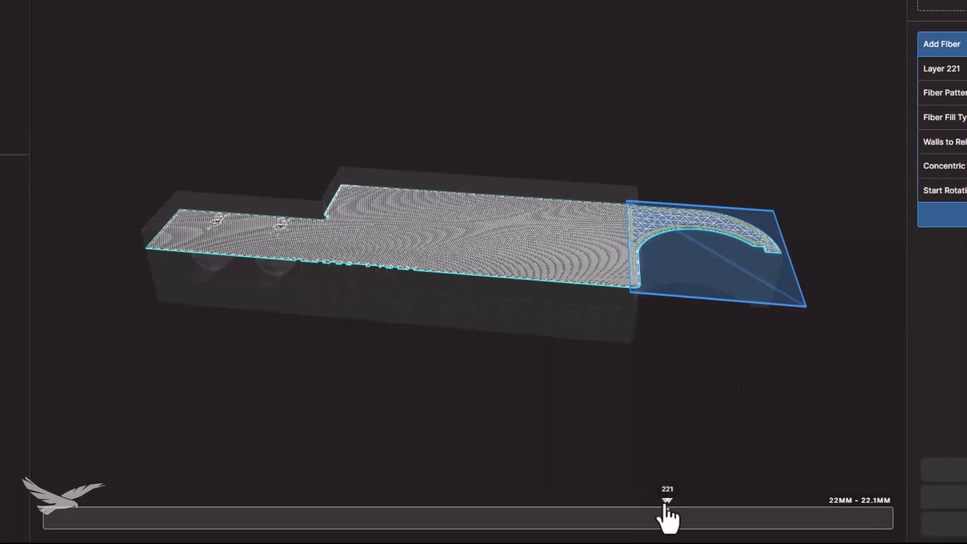
pyautogui.moveTo(668, 517); pyautogui.dragTo(53, 518)
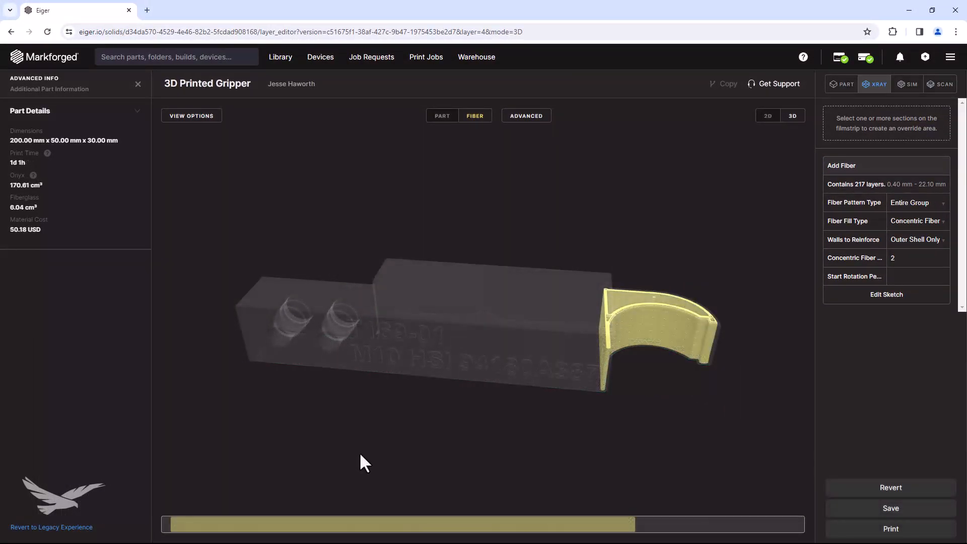
pyautogui.moveTo(358, 452); pyautogui.dragTo(380, 424)
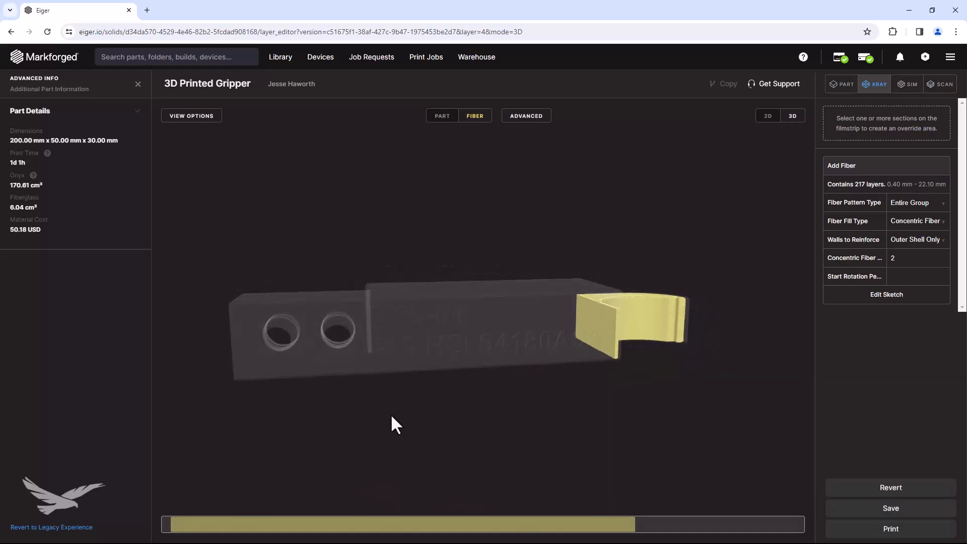
# Select layers 81 to 220 and create a second Add Fiber override for them.
pyautogui.moveTo(332, 529); pyautogui.dragTo(633, 529)
pyautogui.click(940, 134)
pyautogui.click(843, 161)
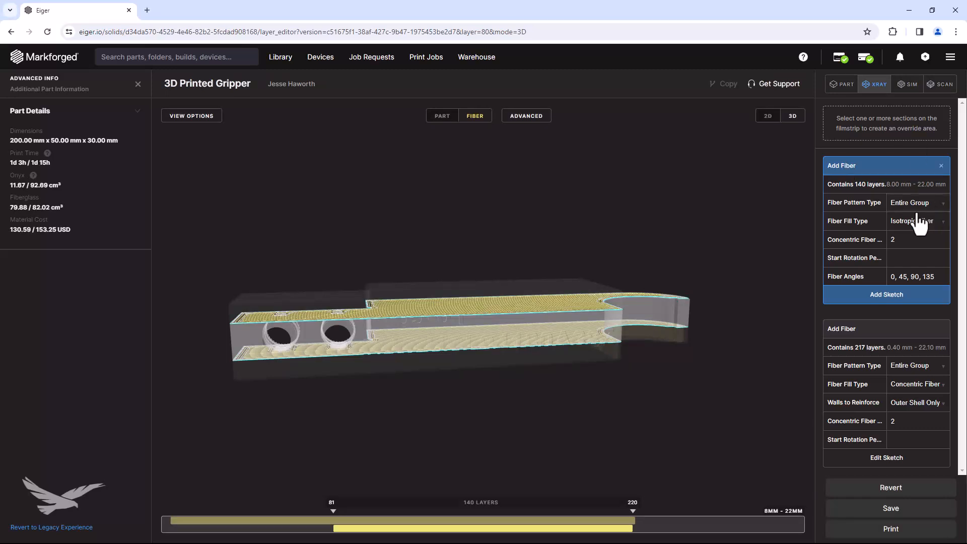
# Sketch a rectangle around the two-hole end of the gripper for the layer 81 to 220 fiber group and finish the sketch.
pyautogui.click(873, 298)
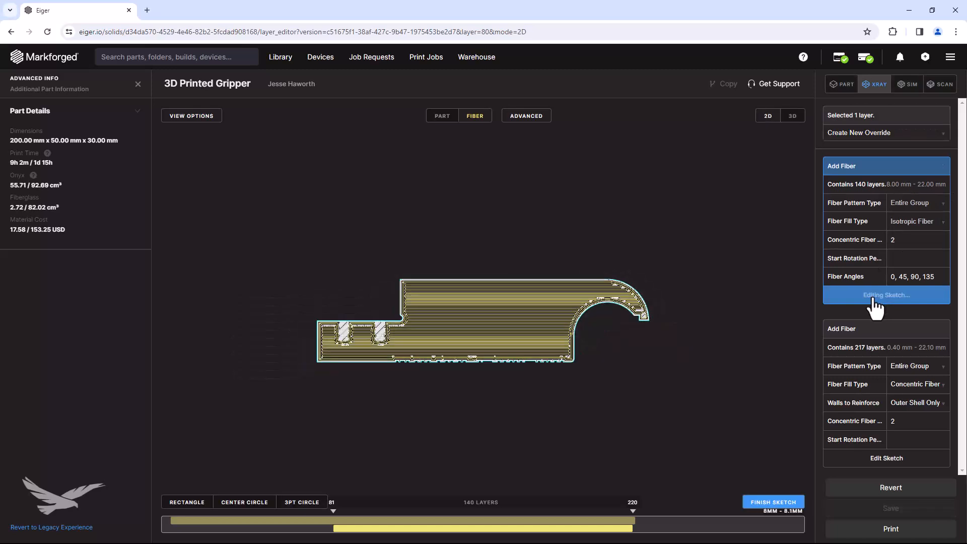
pyautogui.scroll(3, 333, 343)
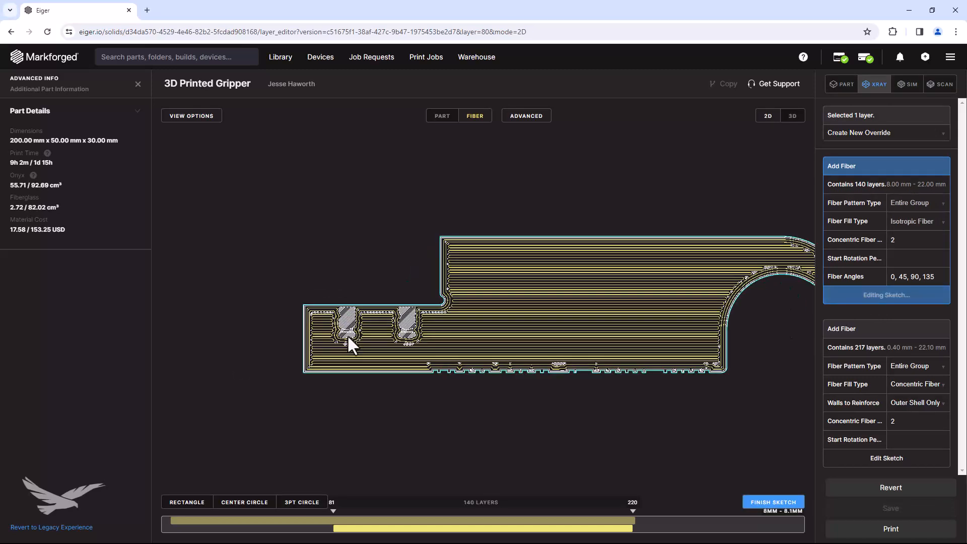
pyautogui.moveTo(358, 535); pyautogui.dragTo(477, 538)
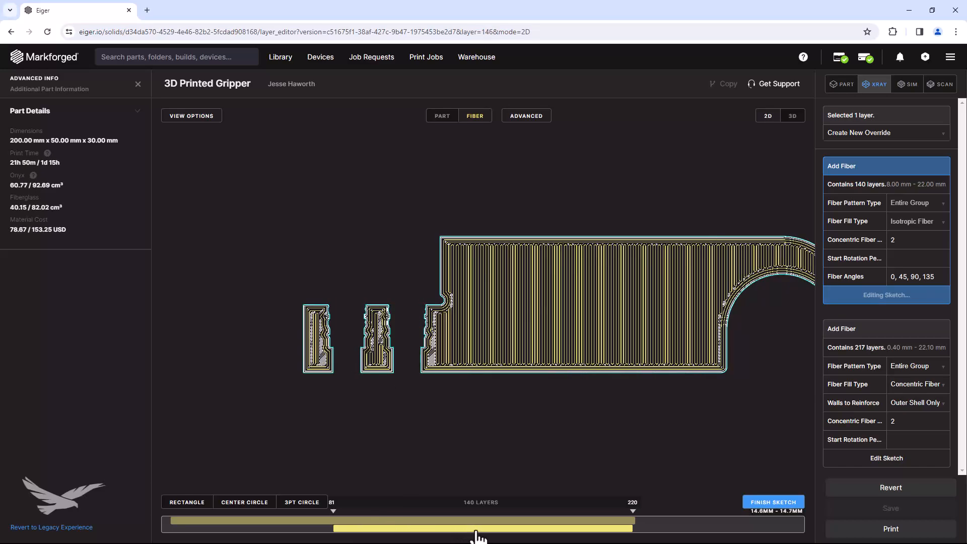
pyautogui.click(191, 502)
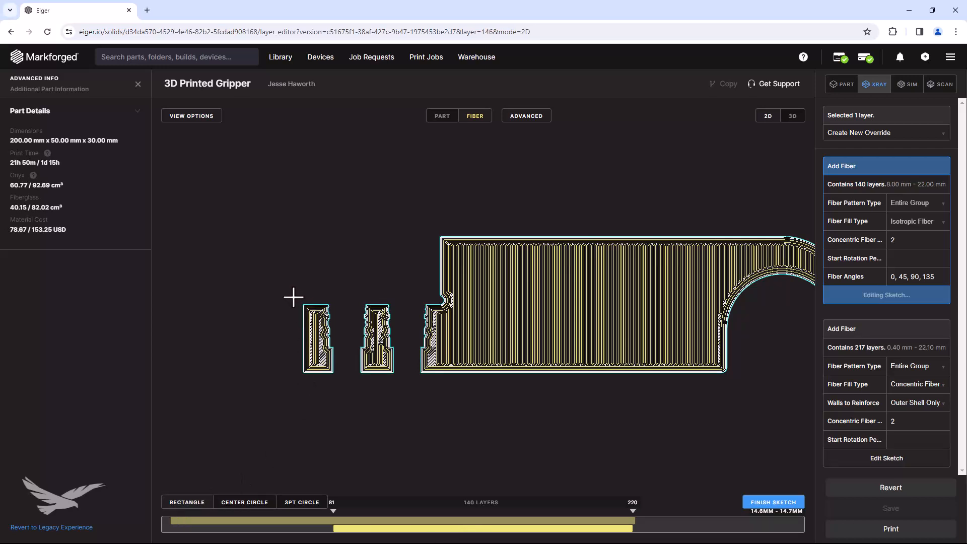
pyautogui.moveTo(290, 292)
pyautogui.mouseDown()
pyautogui.moveTo(346, 340)
pyautogui.moveTo(442, 381)
pyautogui.mouseUp()
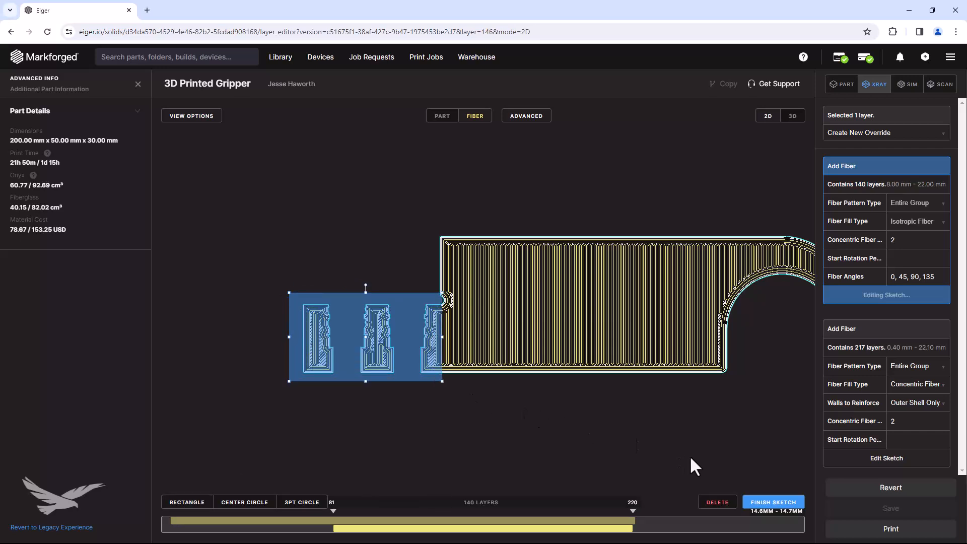
pyautogui.click(756, 501)
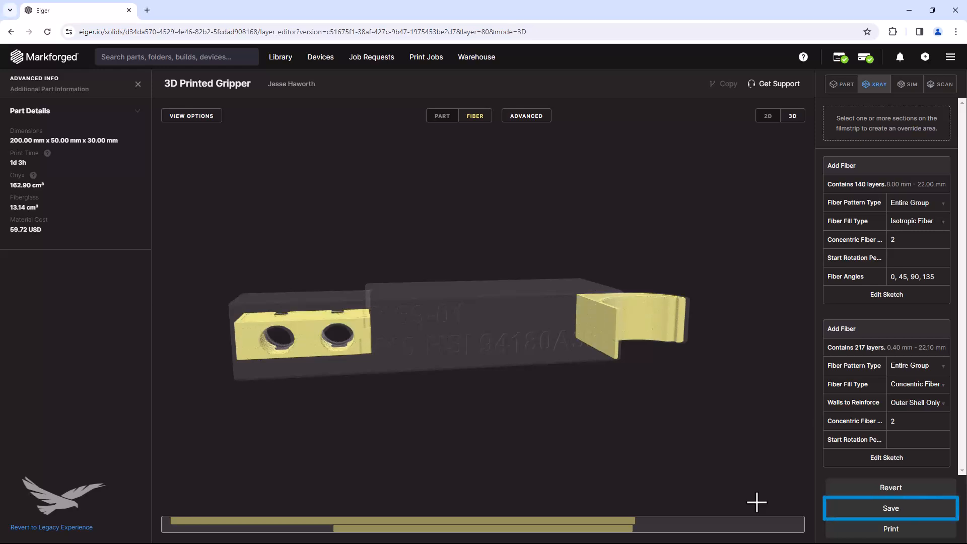
# Highlight the 217-layer Add Fiber group and inspect the hook's reinforced region through its layers.
pyautogui.moveTo(443, 421); pyautogui.dragTo(401, 506)
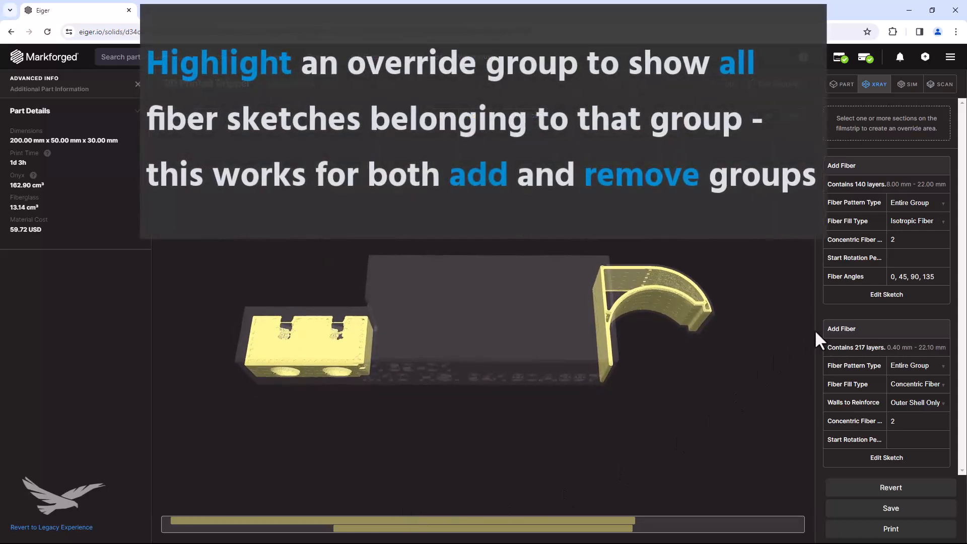
pyautogui.click(837, 330)
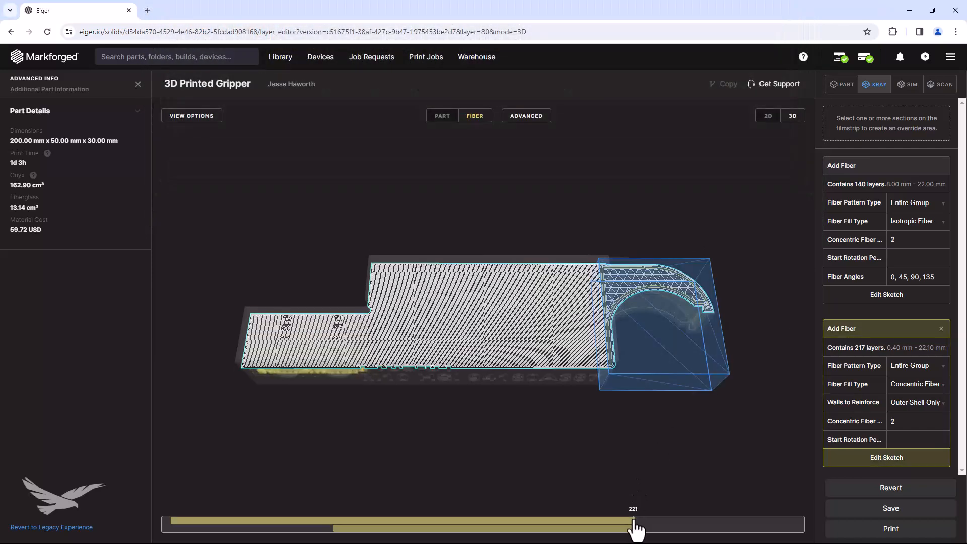
pyautogui.moveTo(635, 526); pyautogui.dragTo(302, 514)
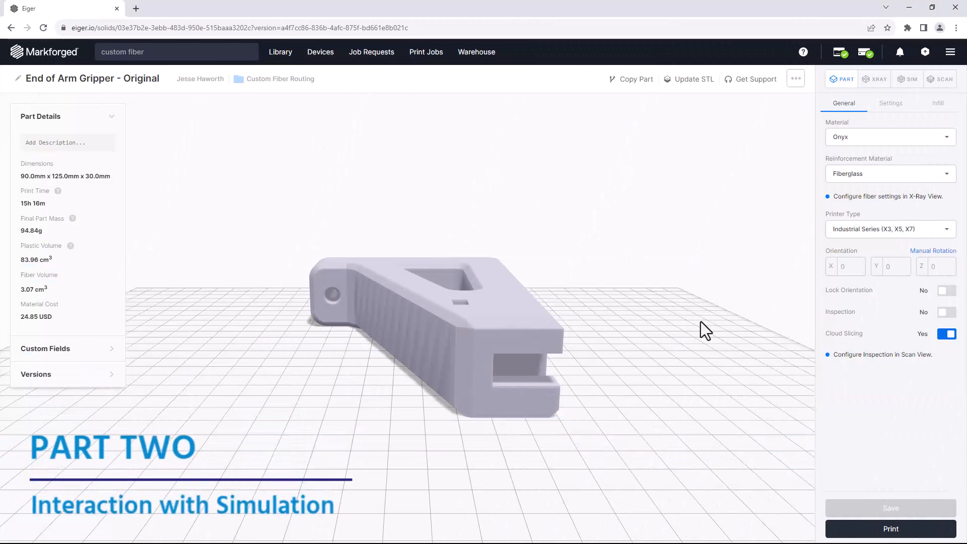
# Inspect the End of Arm Gripper - Original part from several sides and switch it to the X-Ray view.
pyautogui.moveTo(733, 316); pyautogui.dragTo(626, 300)
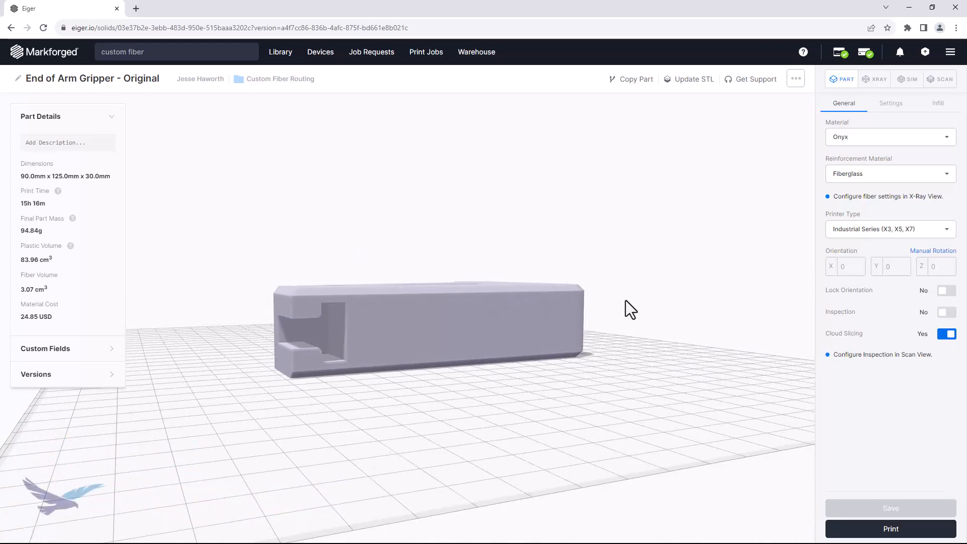
pyautogui.moveTo(626, 300); pyautogui.dragTo(733, 379)
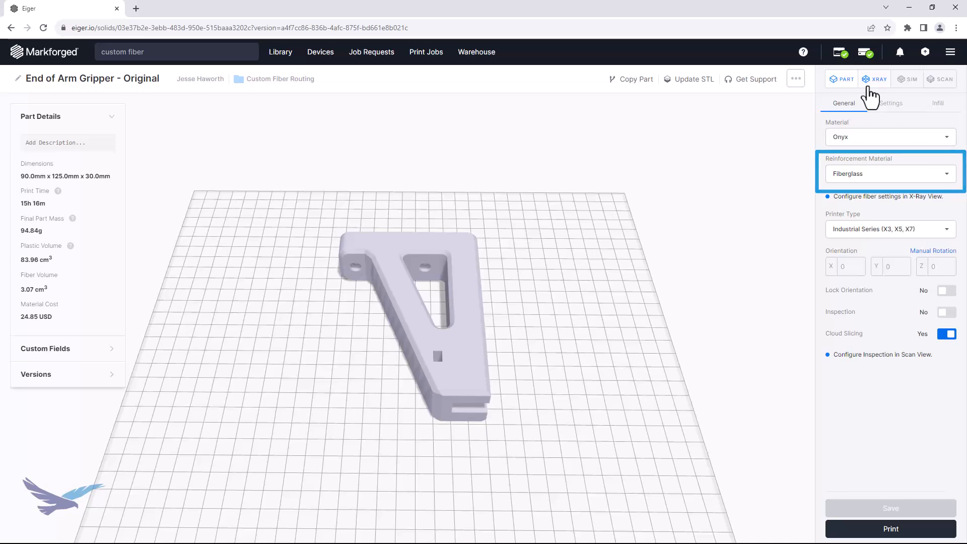
pyautogui.click(868, 82)
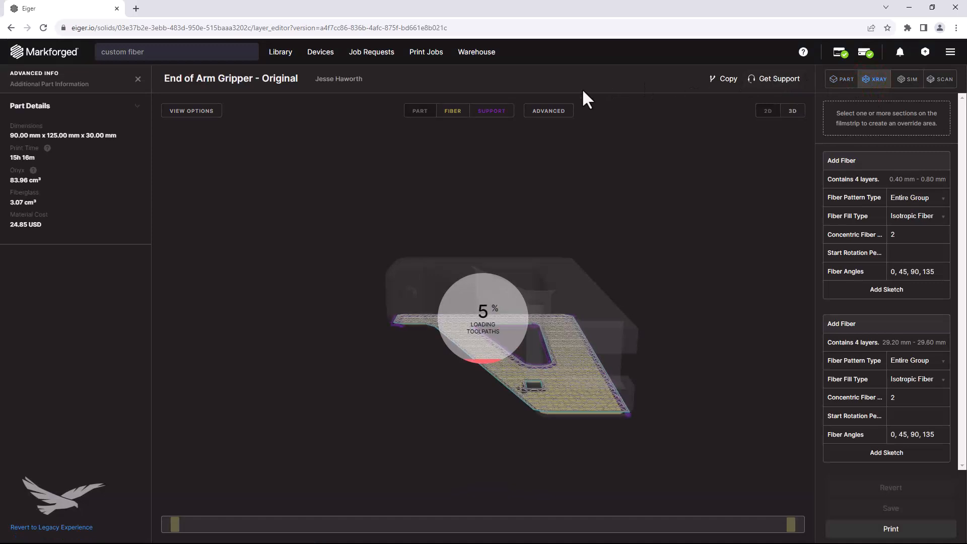
# Hide the supports to examine the fiber near the gripper's upper and lower faces, and switch to the simulation view.
pyautogui.click(510, 112)
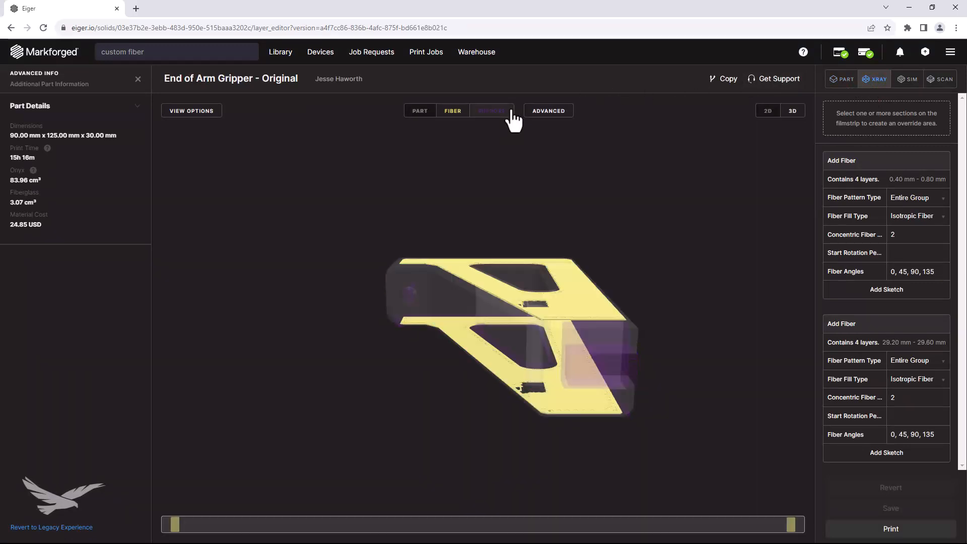
pyautogui.moveTo(508, 228)
pyautogui.mouseDown()
pyautogui.moveTo(573, 216)
pyautogui.moveTo(574, 228)
pyautogui.mouseUp()
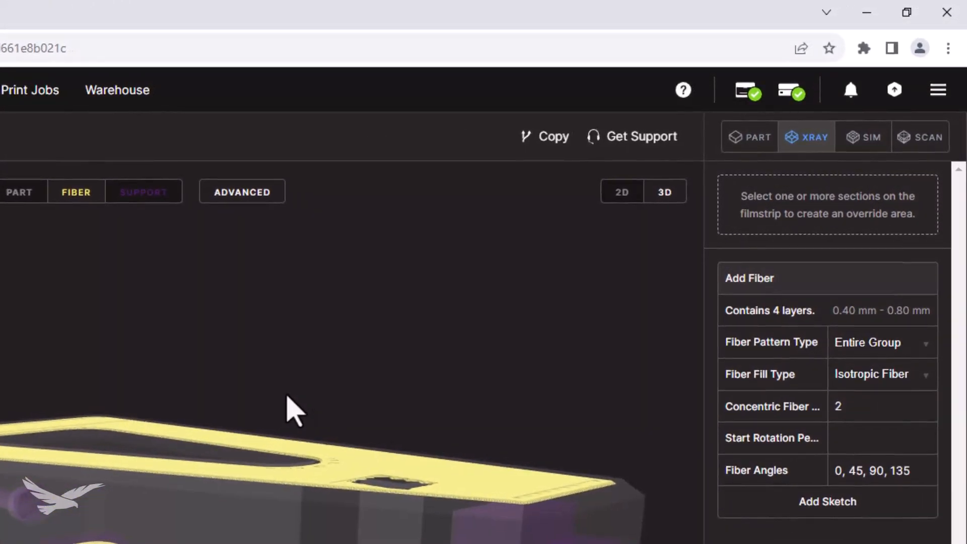
pyautogui.click(861, 139)
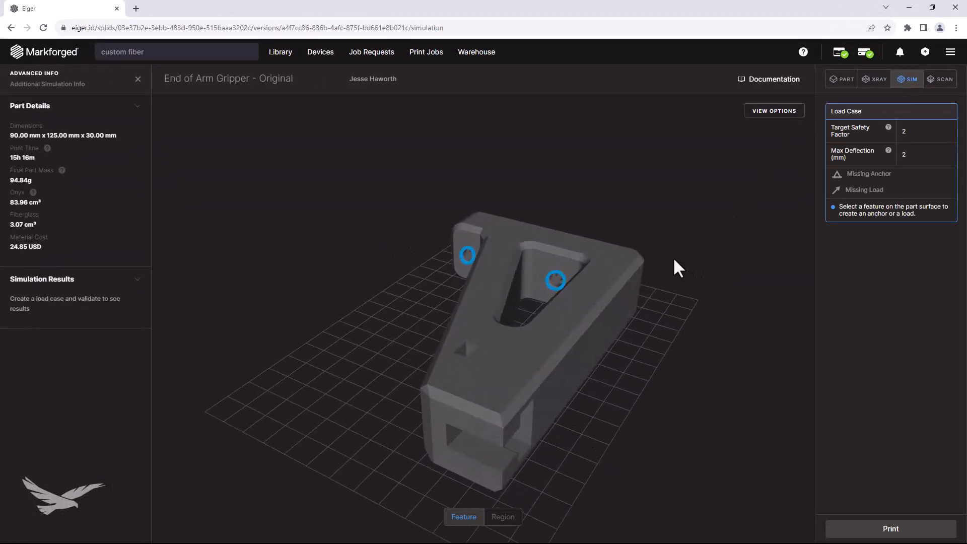
# Anchor the features of the gripper's two bolt holes for the simulation load case.
pyautogui.click(556, 282)
pyautogui.click(596, 300)
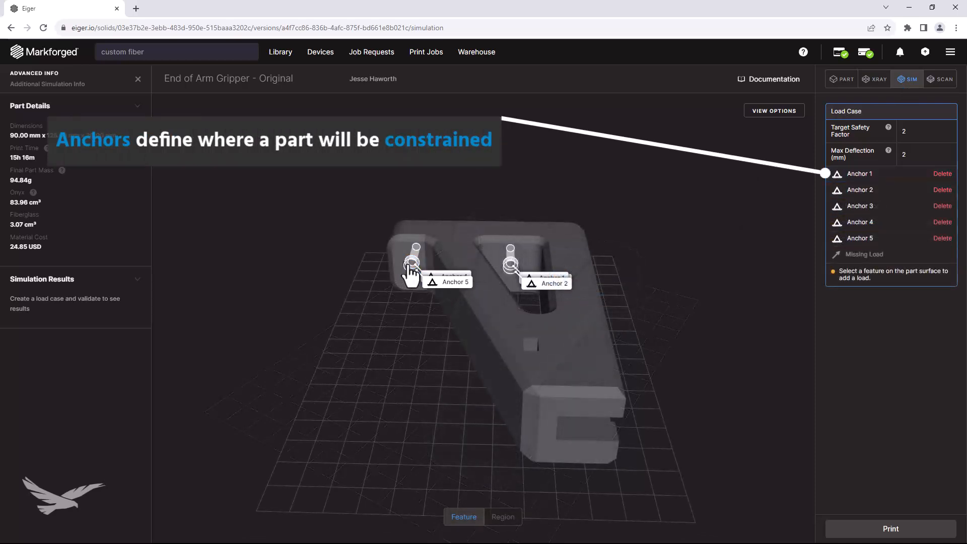
pyautogui.click(410, 263)
pyautogui.click(434, 287)
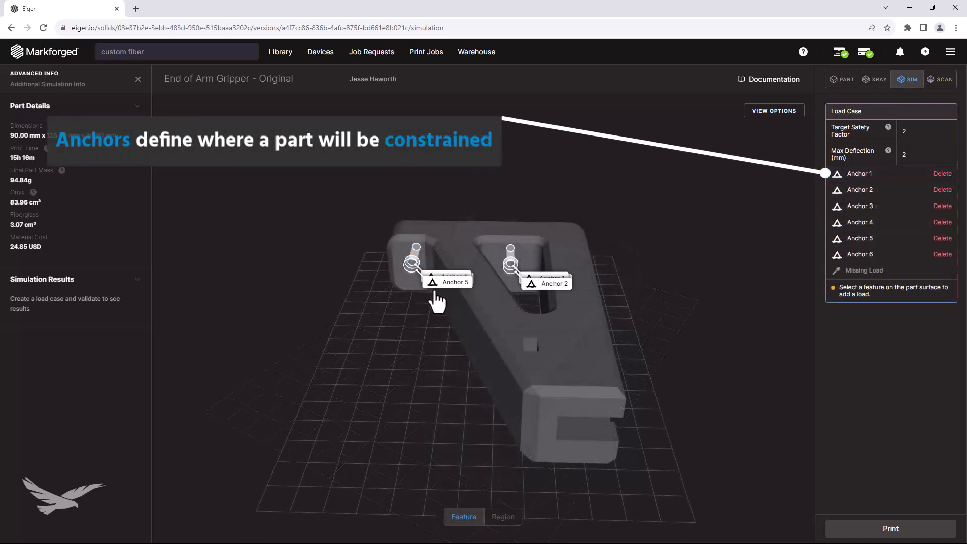
# Add a load of -100 N on the inner slot face at the gripper's tip.
pyautogui.moveTo(428, 385); pyautogui.dragTo(348, 353)
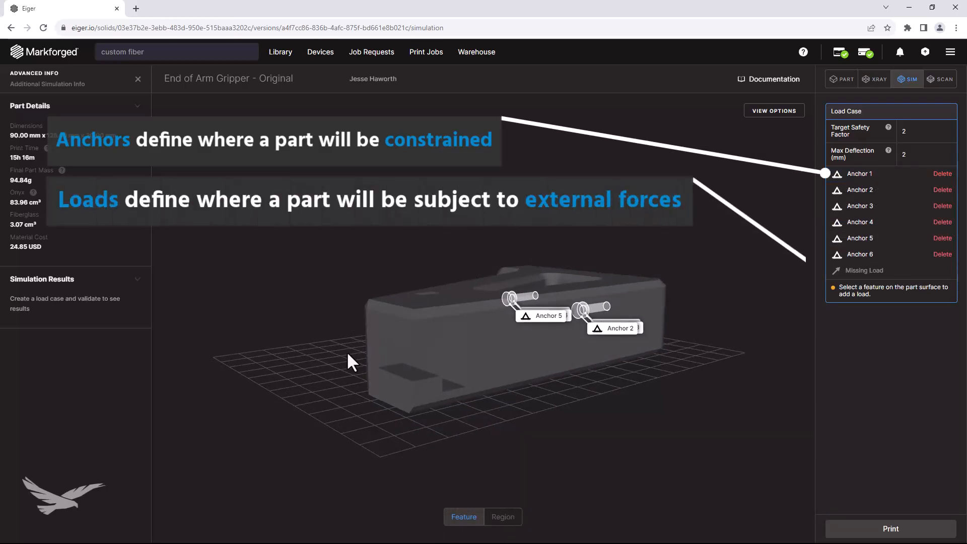
pyautogui.click(382, 355)
pyautogui.click(431, 394)
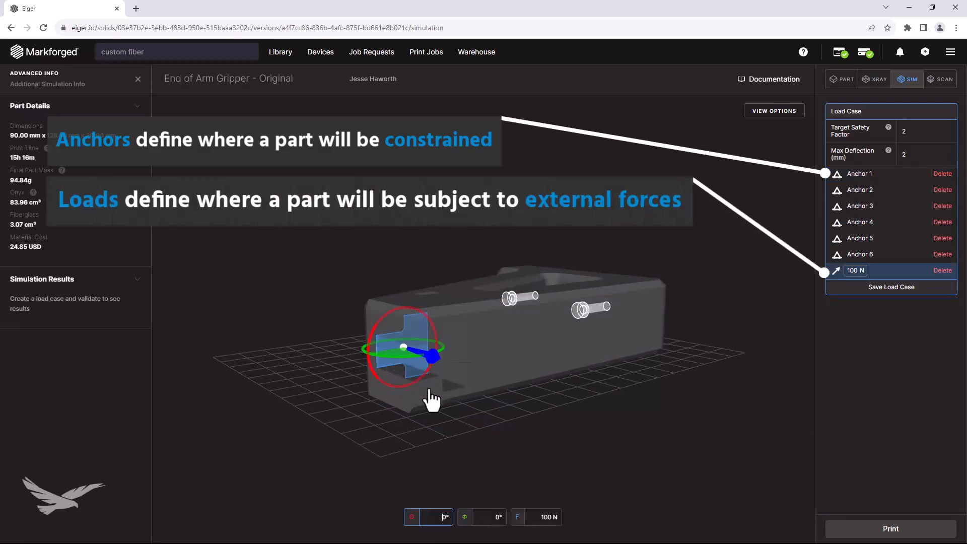
pyautogui.moveTo(433, 370); pyautogui.dragTo(598, 422)
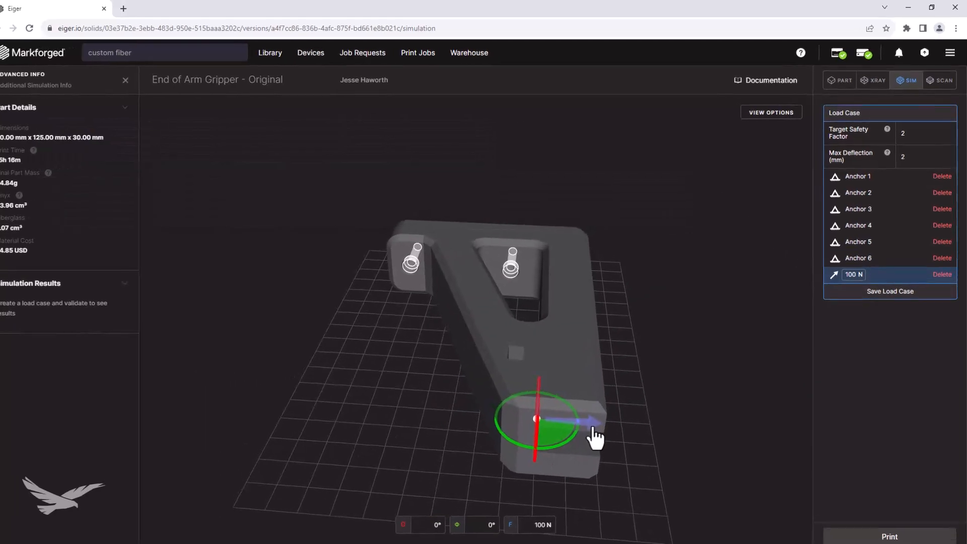
pyautogui.click(593, 428)
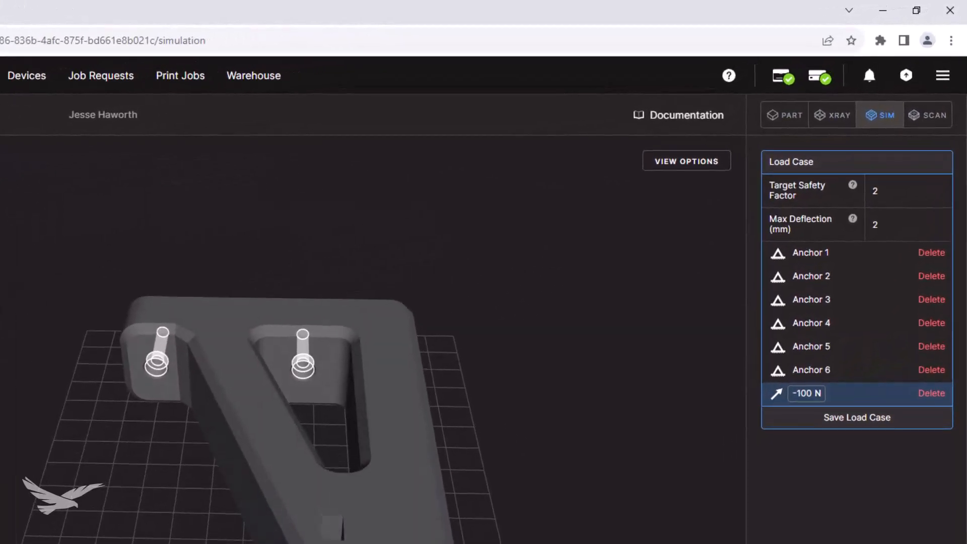
# Set the load to -250 N, the target safety factor to 1.5 and the max deflection to 0.5 mm, and save the load case.
pyautogui.doubleClick(805, 393)
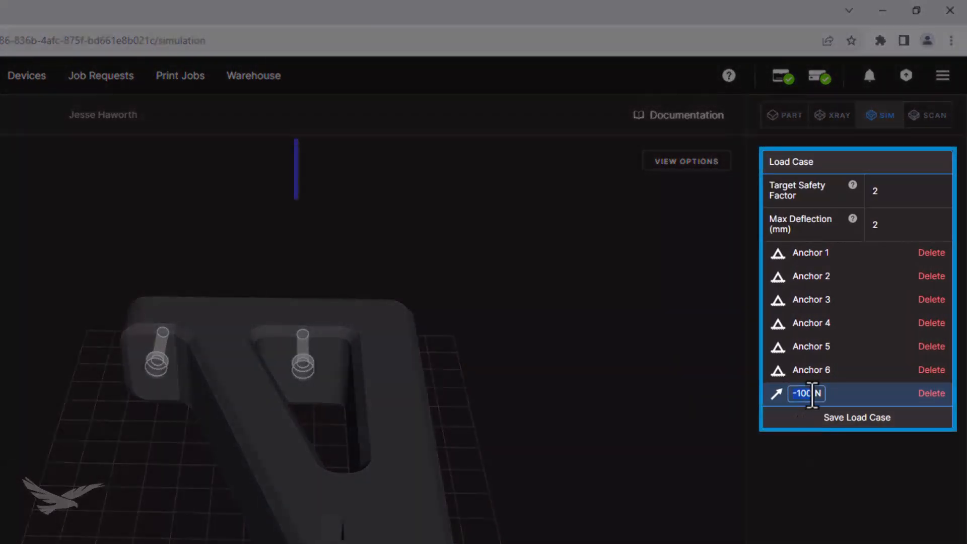
pyautogui.write('-25')
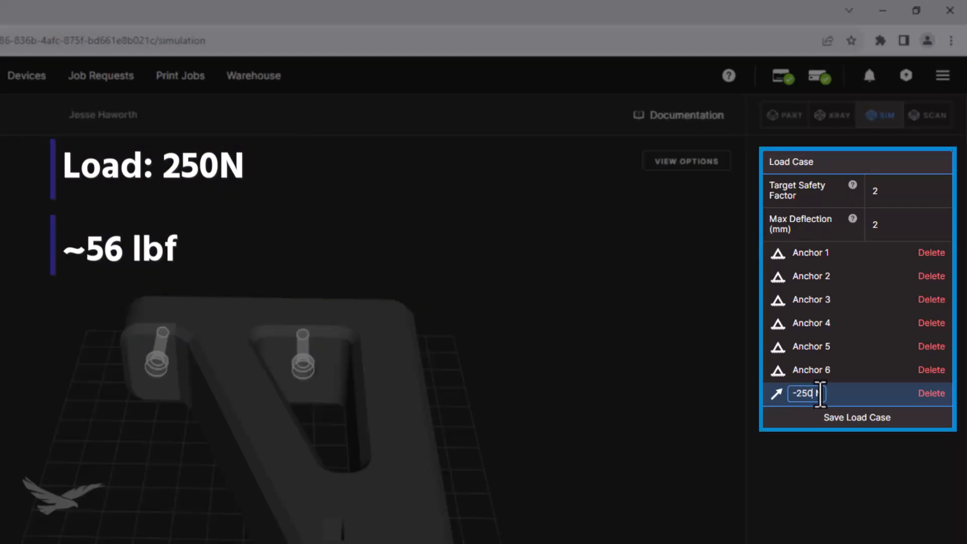
pyautogui.doubleClick(901, 191)
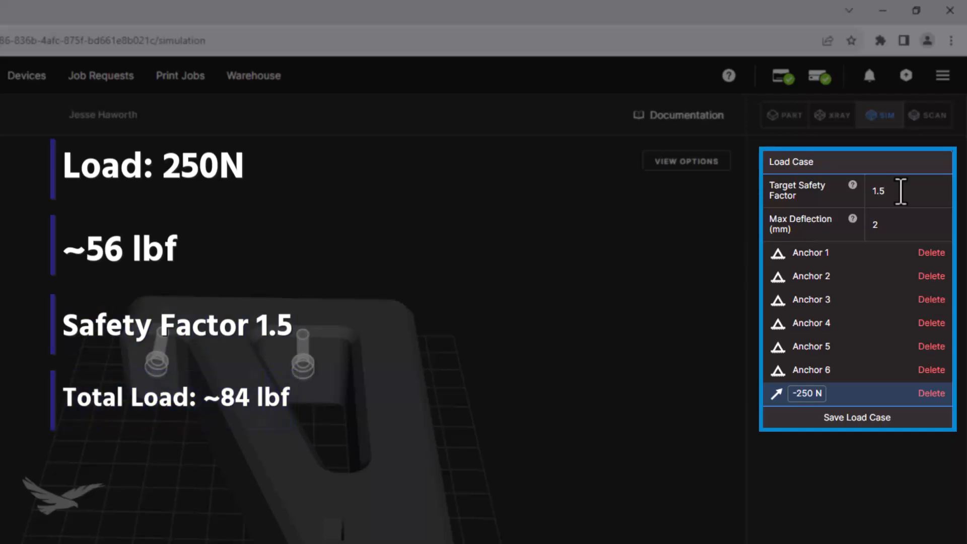
pyautogui.doubleClick(895, 226)
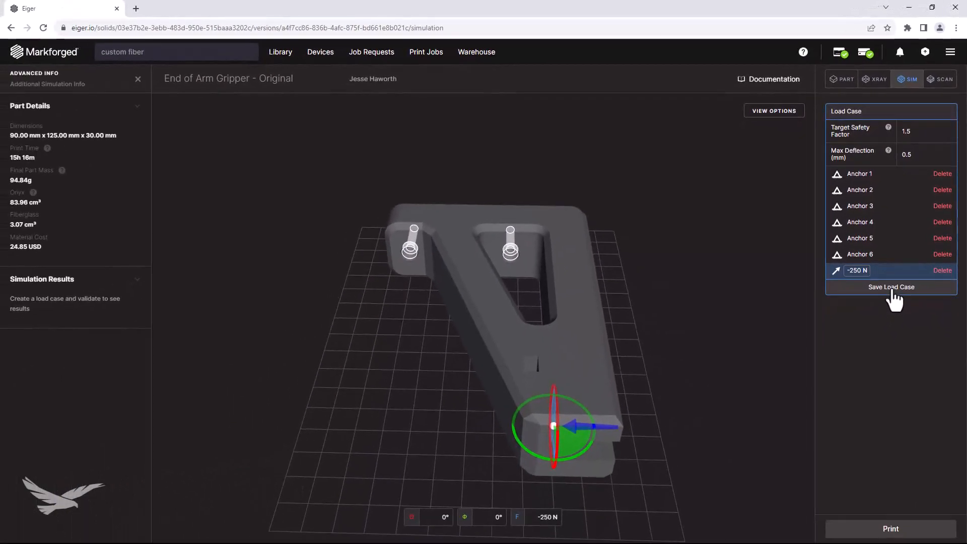
pyautogui.click(892, 288)
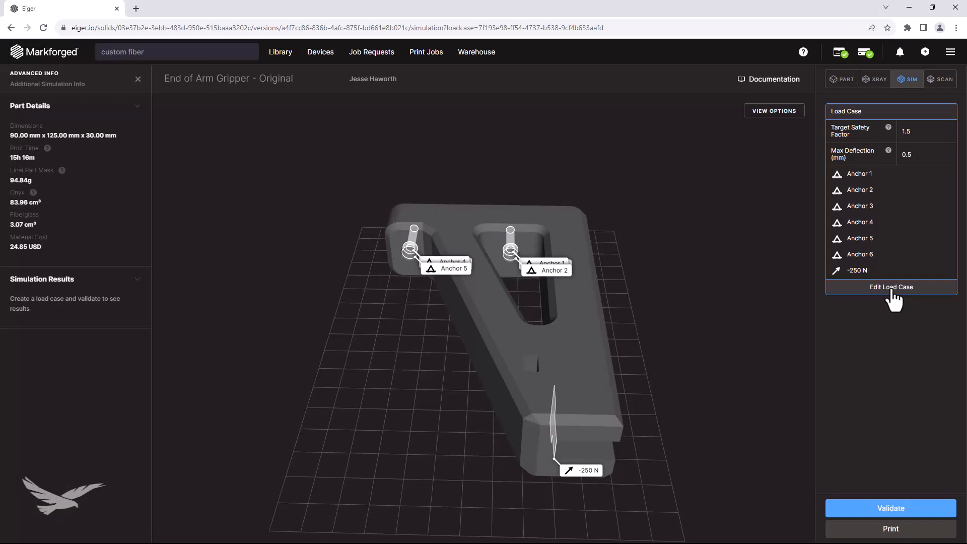
# Validate the load case, view the deformed gripper from above and set the displacement exaggeration to 0x.
pyautogui.click(886, 509)
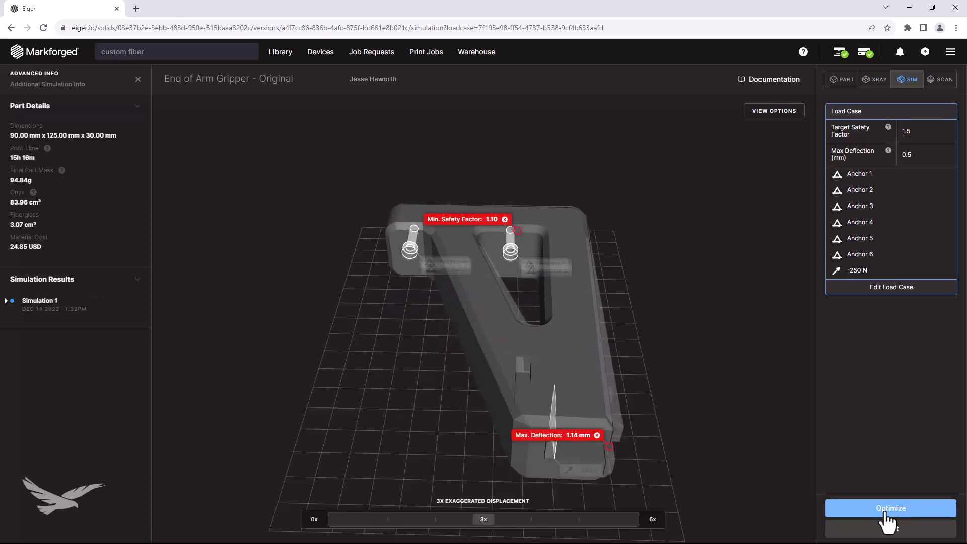
pyautogui.moveTo(717, 212); pyautogui.dragTo(424, 305)
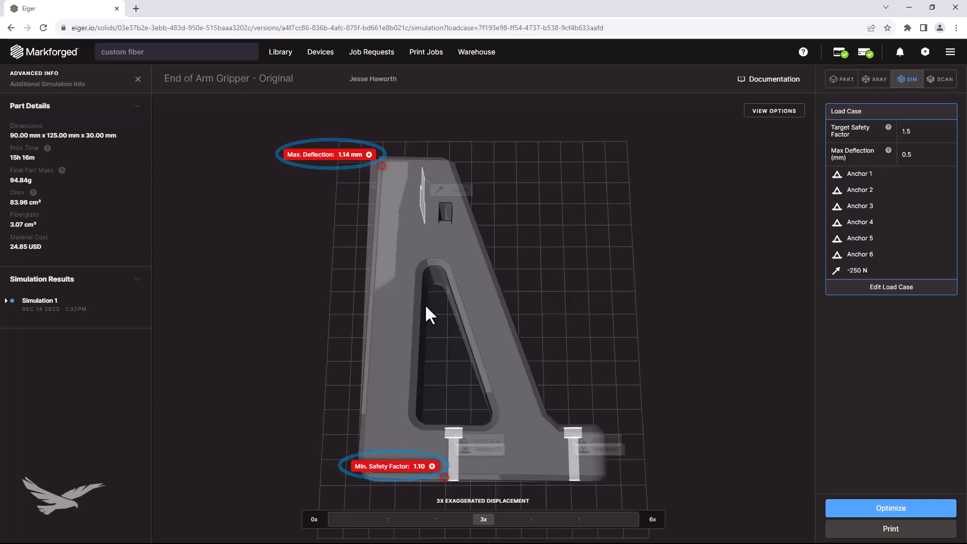
pyautogui.moveTo(483, 514)
pyautogui.mouseDown()
pyautogui.moveTo(333, 518)
pyautogui.moveTo(596, 534)
pyautogui.moveTo(653, 524)
pyautogui.moveTo(328, 509)
pyautogui.mouseUp()
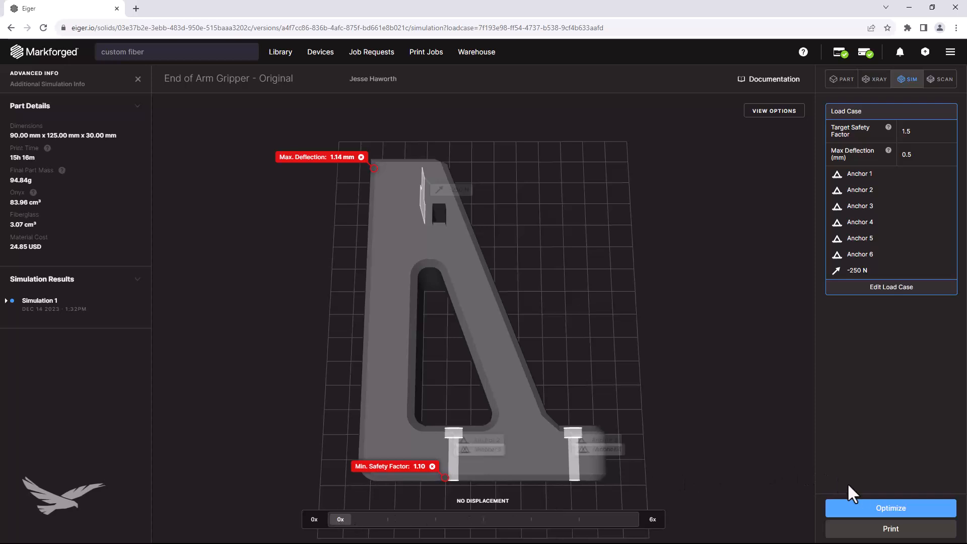
# Optimize the gripper's fiber for the load case, compare the optimized result with the original, and apply and save the optimization.
pyautogui.click(878, 509)
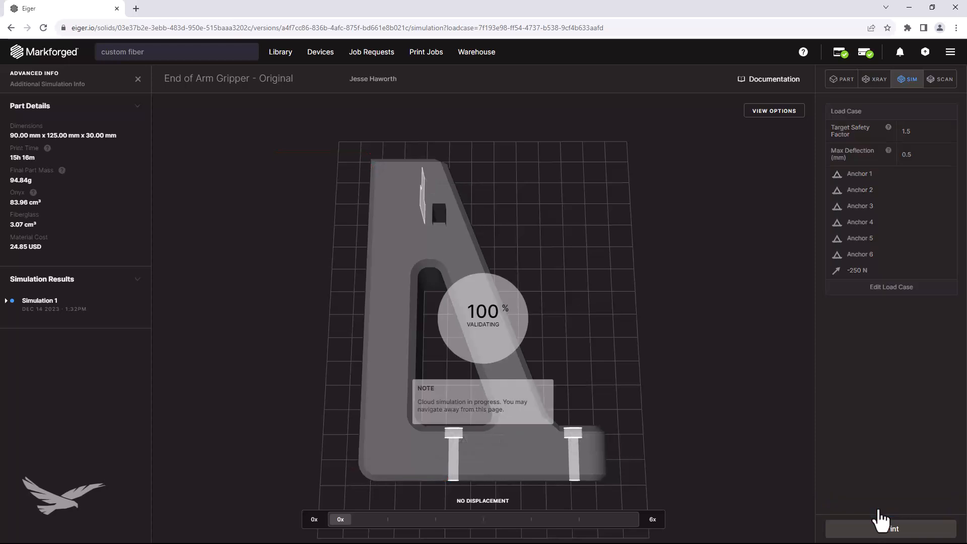
pyautogui.moveTo(310, 376); pyautogui.dragTo(500, 324)
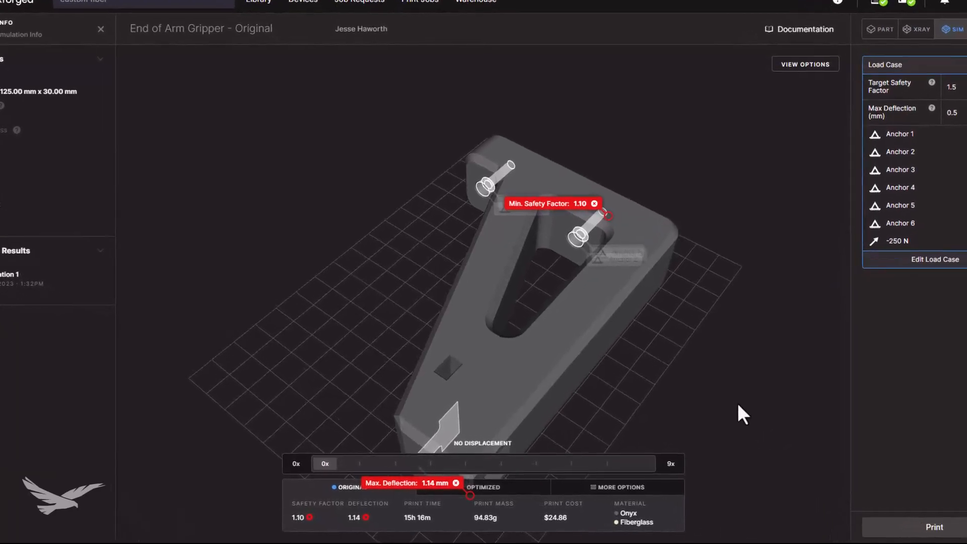
pyautogui.moveTo(714, 416); pyautogui.dragTo(679, 407)
pyautogui.moveTo(720, 377); pyautogui.dragTo(657, 401)
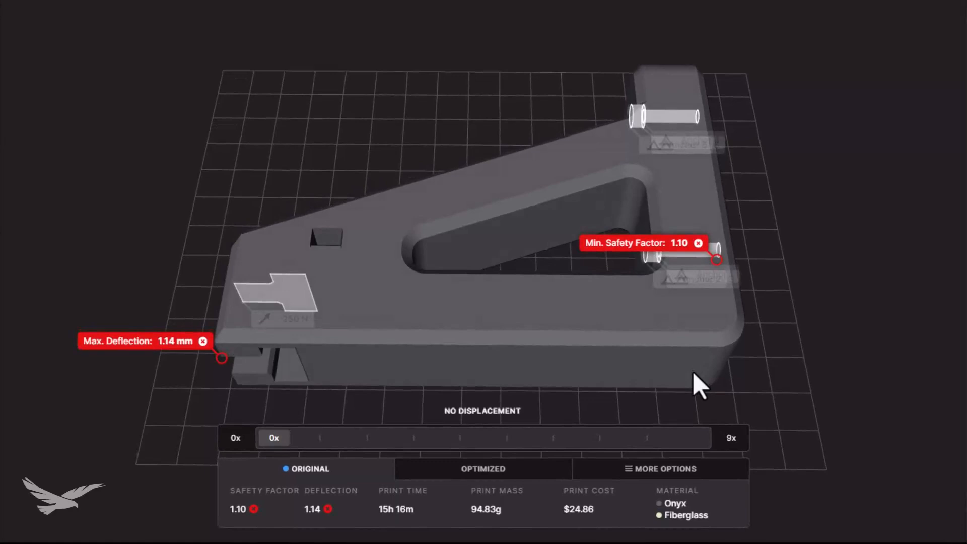
pyautogui.click(494, 470)
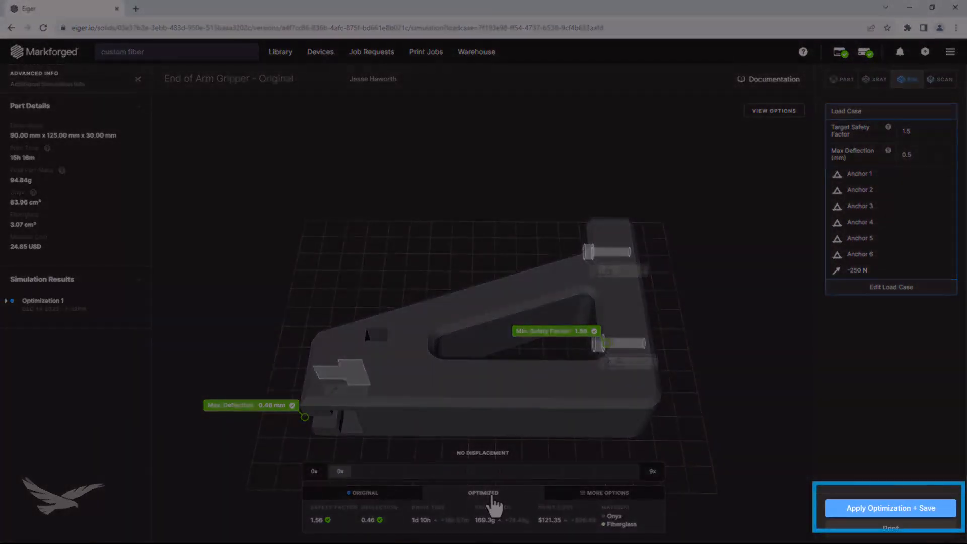
pyautogui.click(845, 510)
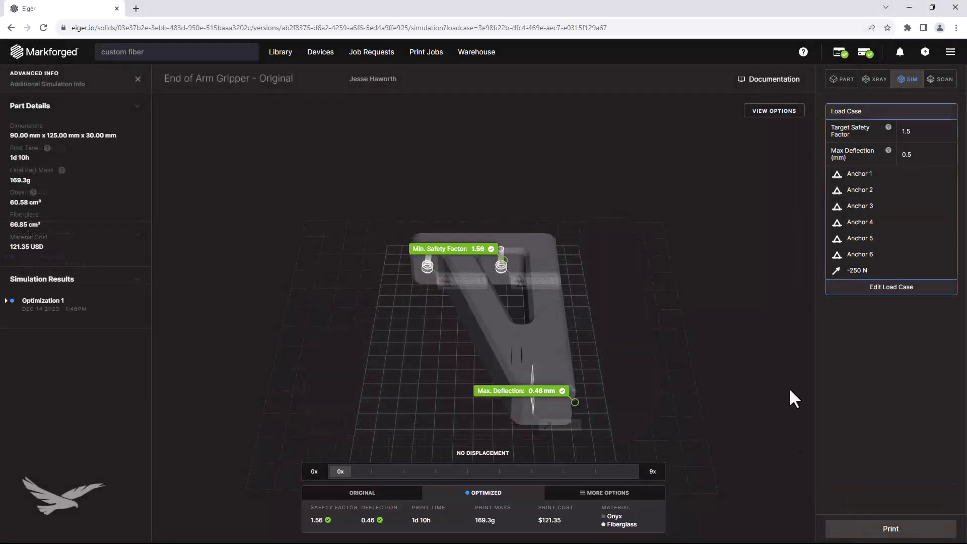
# Examine the optimized fiber groups in the X-Ray view with supports hidden, from several sides and as 2D layers.
pyautogui.click(876, 83)
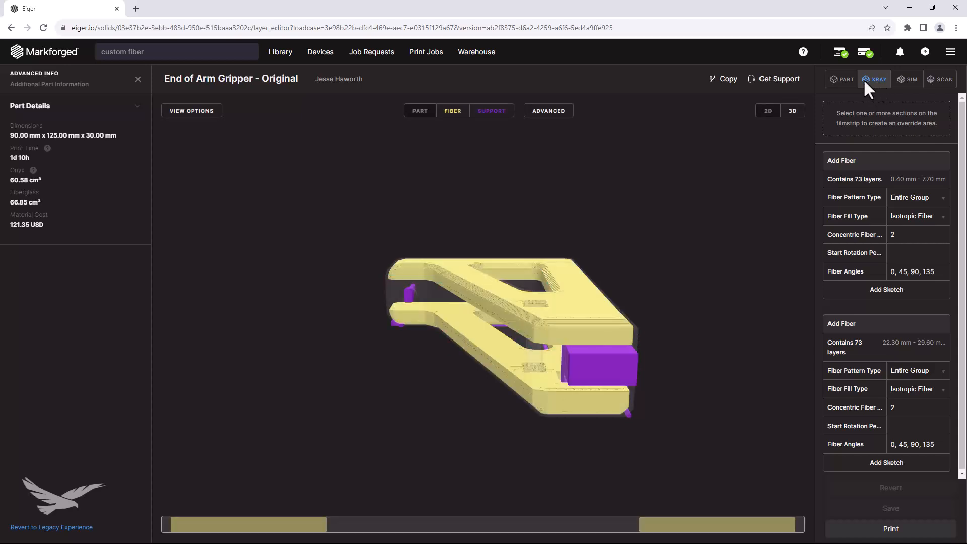
pyautogui.click(505, 112)
pyautogui.moveTo(579, 241); pyautogui.dragTo(558, 241)
pyautogui.moveTo(521, 232); pyautogui.dragTo(478, 221)
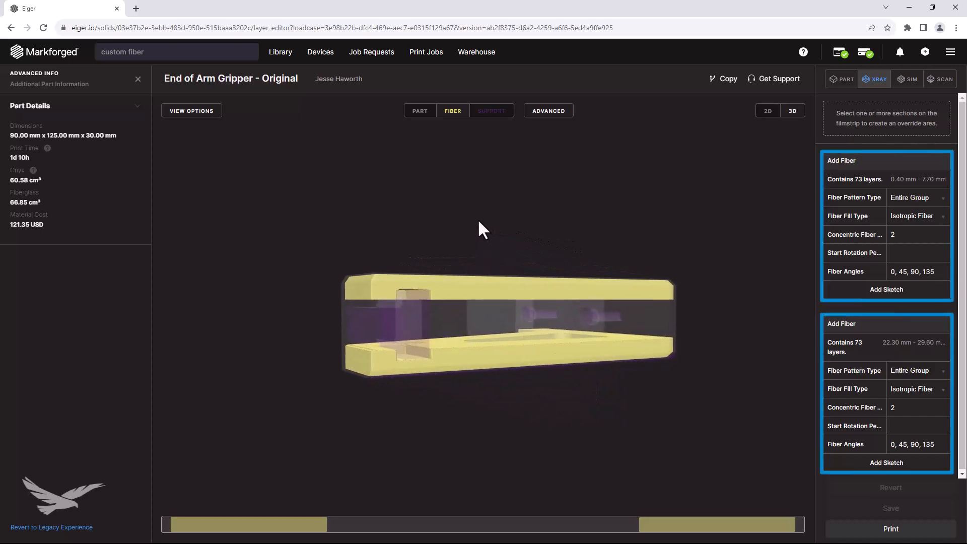
pyautogui.moveTo(611, 209); pyautogui.dragTo(471, 336)
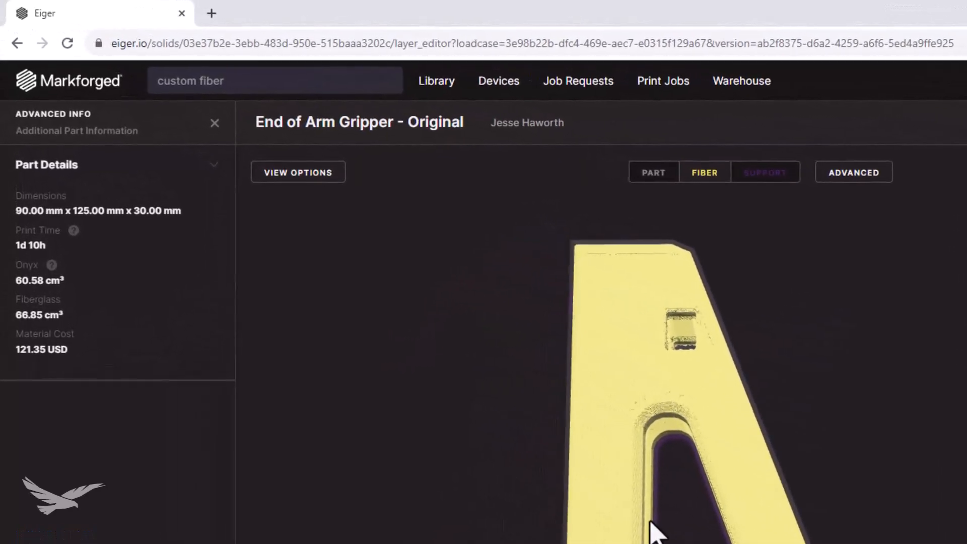
pyautogui.moveTo(658, 529); pyautogui.dragTo(773, 481)
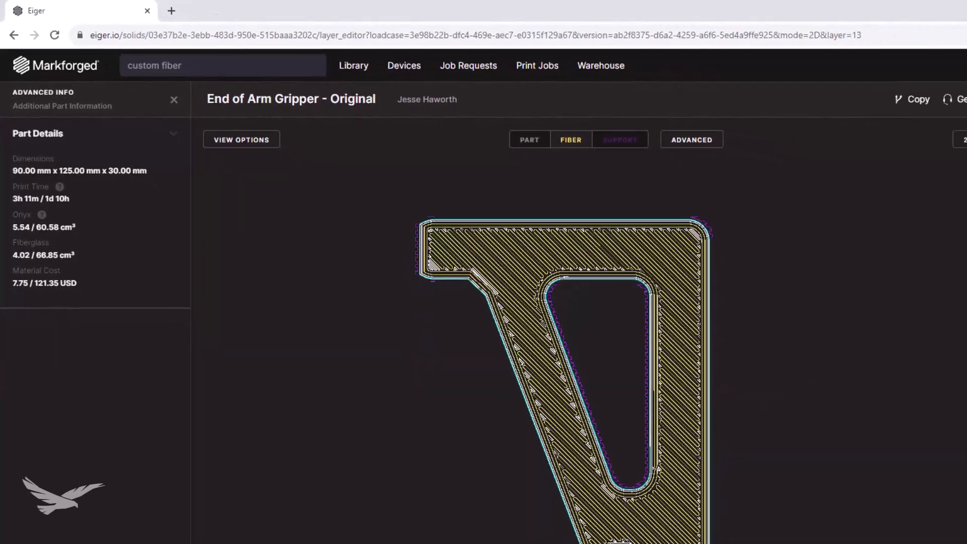
pyautogui.moveTo(224, 543); pyautogui.dragTo(250, 535)
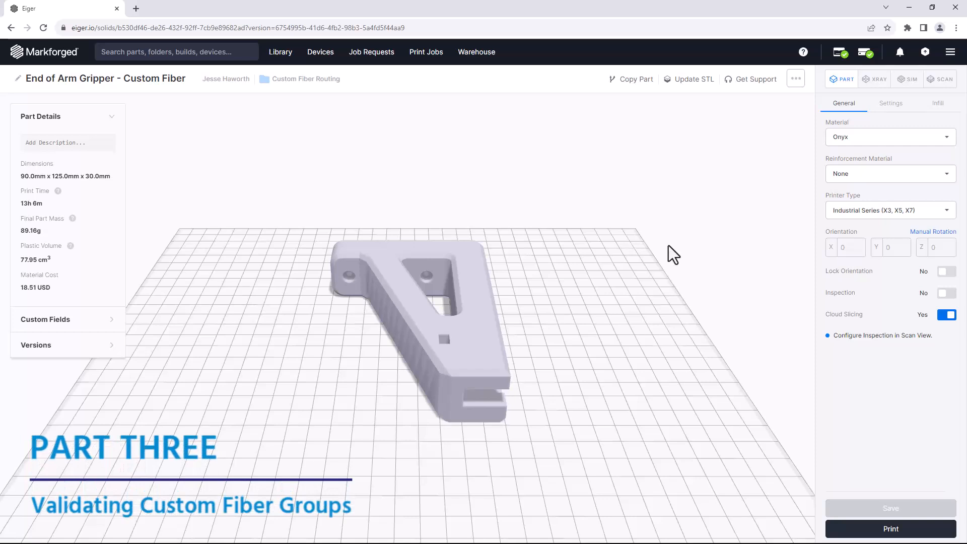
# In the X-Ray view of End of Arm Gripper - Custom Fiber, select layers 4 to 296 and create an Add Fiber override.
pyautogui.click(875, 83)
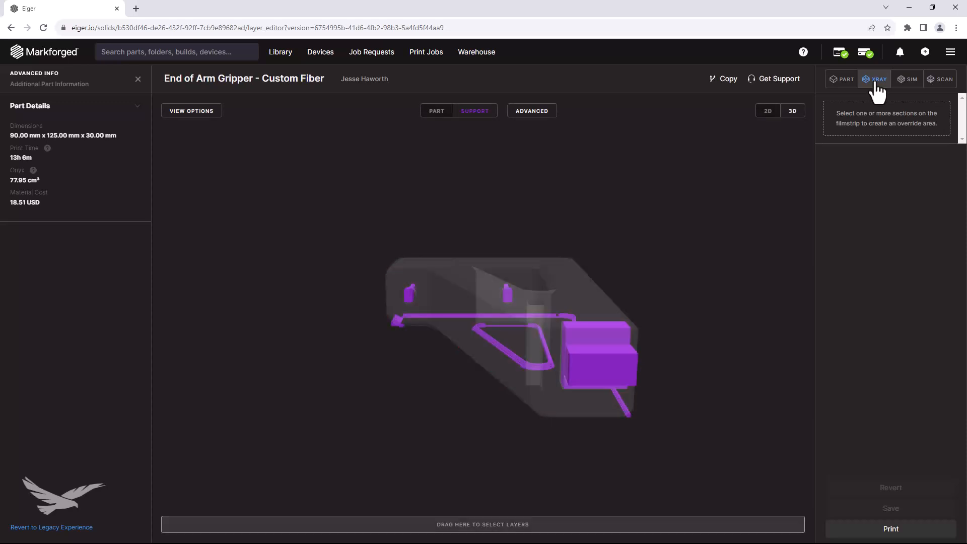
pyautogui.moveTo(169, 526); pyautogui.dragTo(795, 531)
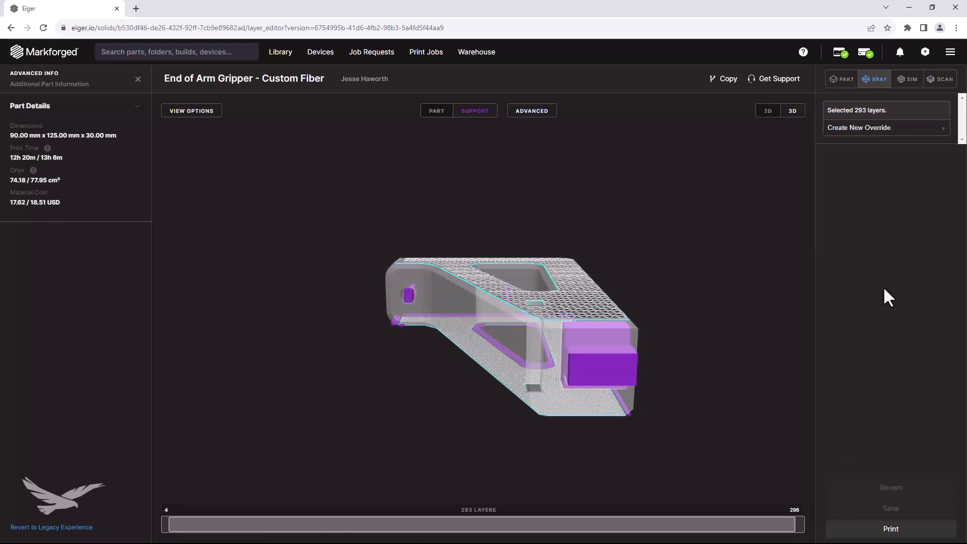
pyautogui.click(928, 132)
pyautogui.click(860, 157)
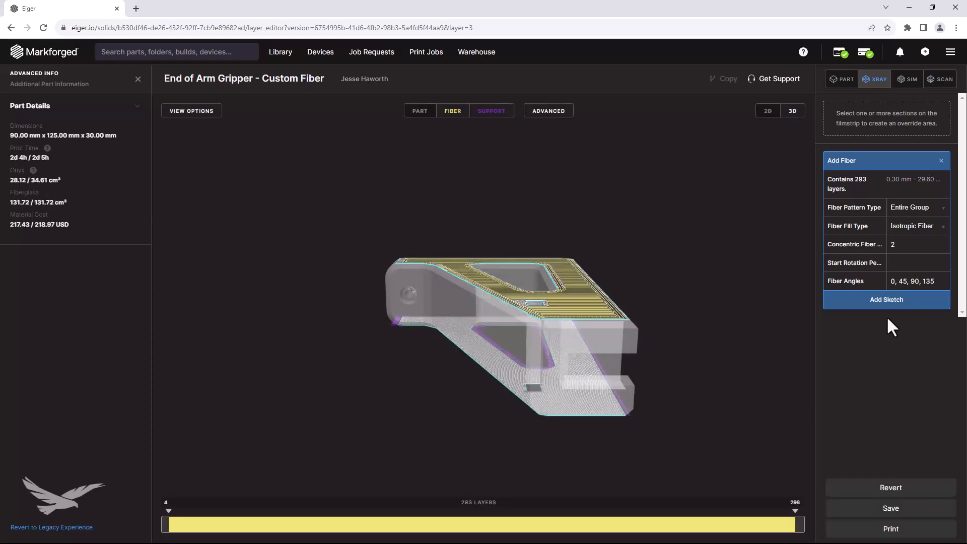
# Start a sketch for the 293-layer fiber group and draw a rectangle across the crossbar above the triangular opening.
pyautogui.moveTo(695, 340); pyautogui.dragTo(696, 416)
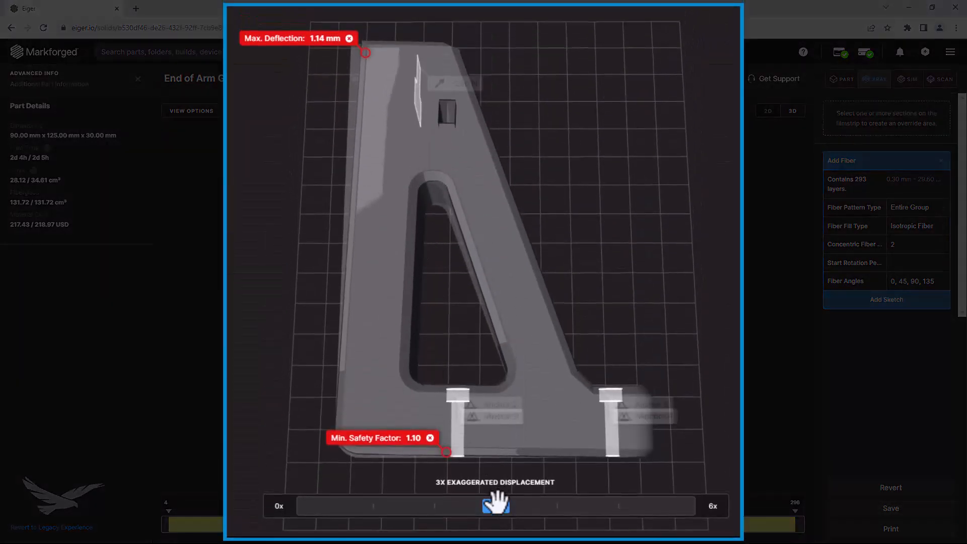
pyautogui.click(872, 303)
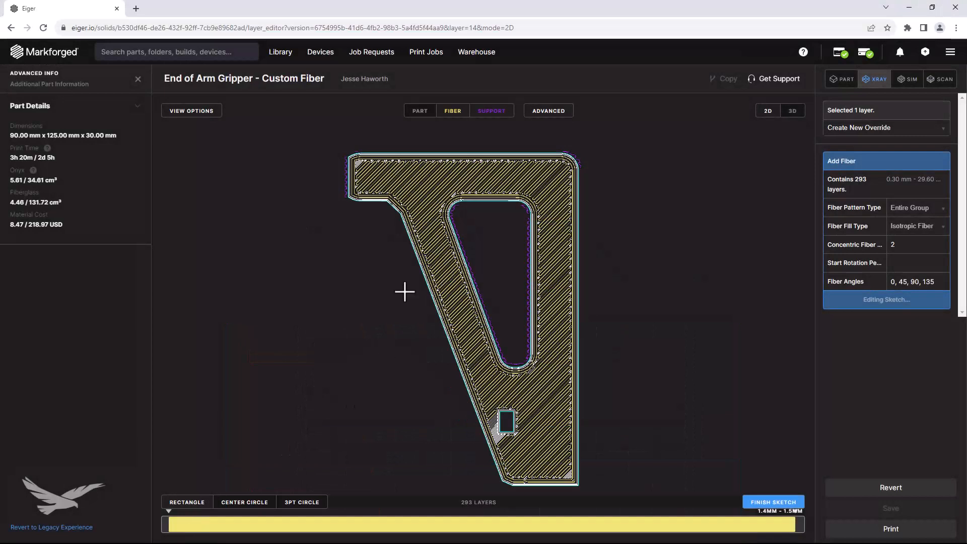
pyautogui.moveTo(451, 140)
pyautogui.mouseDown()
pyautogui.moveTo(489, 204)
pyautogui.moveTo(524, 210)
pyautogui.moveTo(470, 177)
pyautogui.moveTo(520, 209)
pyautogui.mouseUp()
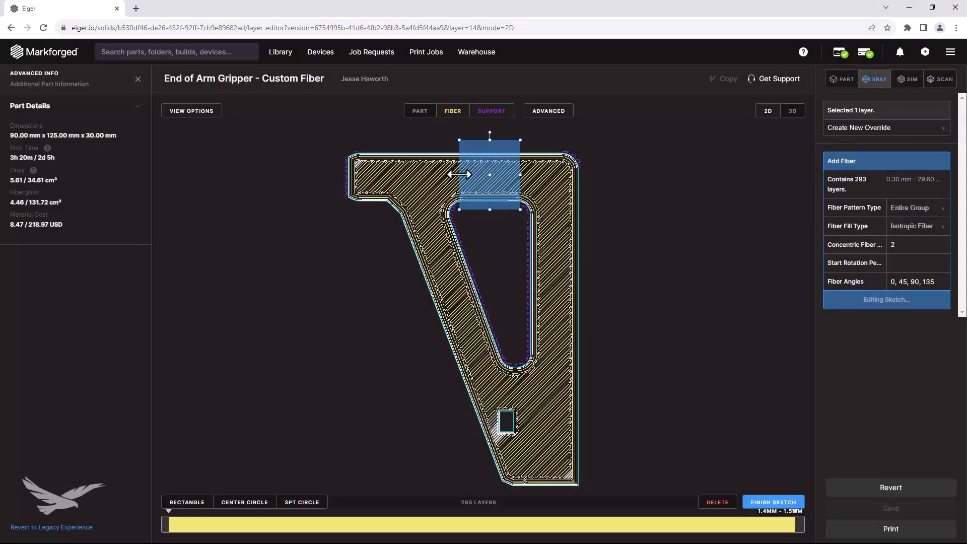
# Draw a second, long rectangle, then rotate, move and stretch it to cover the gripper's full diagonal arm.
pyautogui.click(186, 501)
pyautogui.moveTo(351, 221)
pyautogui.mouseDown()
pyautogui.moveTo(413, 447)
pyautogui.moveTo(400, 483)
pyautogui.mouseUp()
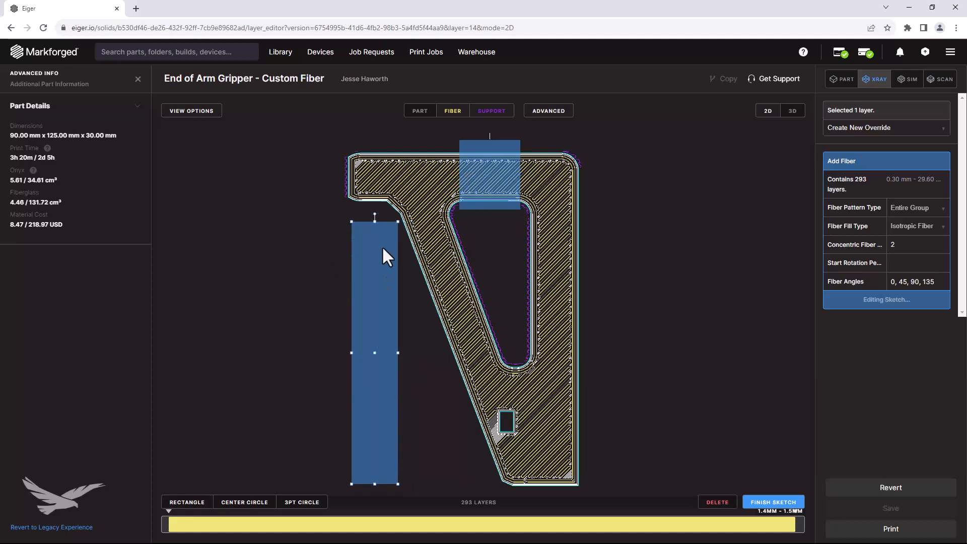
pyautogui.moveTo(373, 213); pyautogui.dragTo(332, 222)
pyautogui.moveTo(380, 340); pyautogui.dragTo(456, 308)
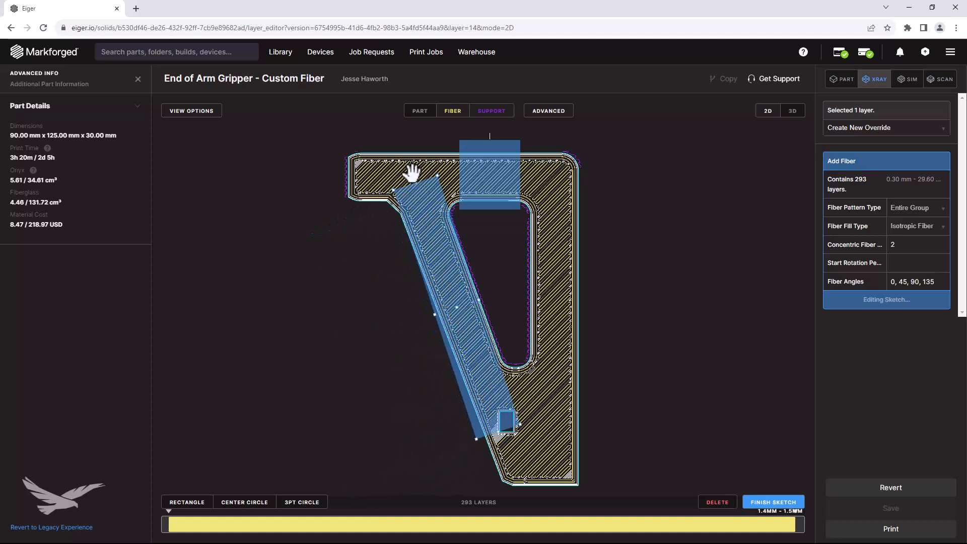
pyautogui.moveTo(412, 173); pyautogui.dragTo(400, 147)
pyautogui.moveTo(499, 430); pyautogui.dragTo(538, 486)
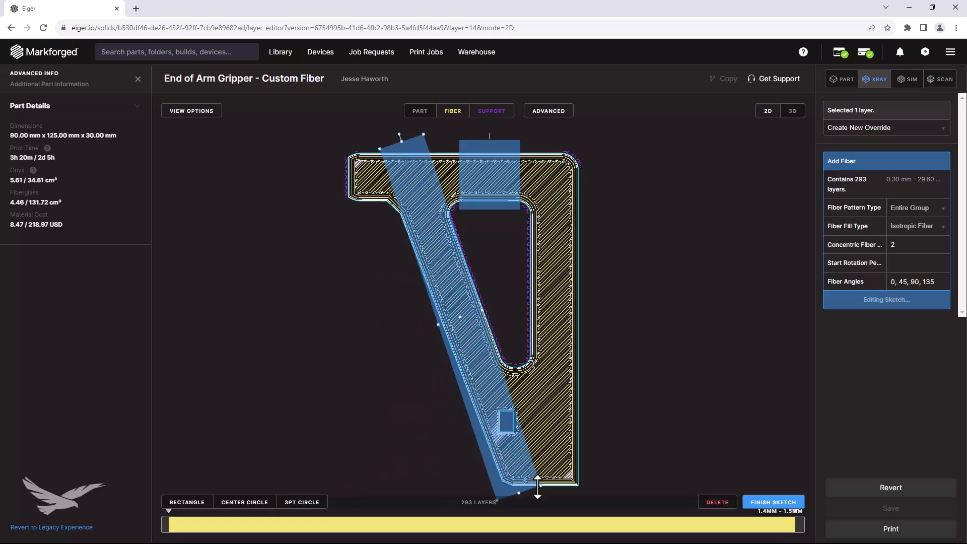
# Fine-tune the rotation and position of the long rectangle so it aligns with the gripper's full diagonal arm.
pyautogui.moveTo(396, 131); pyautogui.dragTo(394, 131)
pyautogui.moveTo(460, 317); pyautogui.dragTo(461, 316)
pyautogui.moveTo(395, 130); pyautogui.dragTo(391, 131)
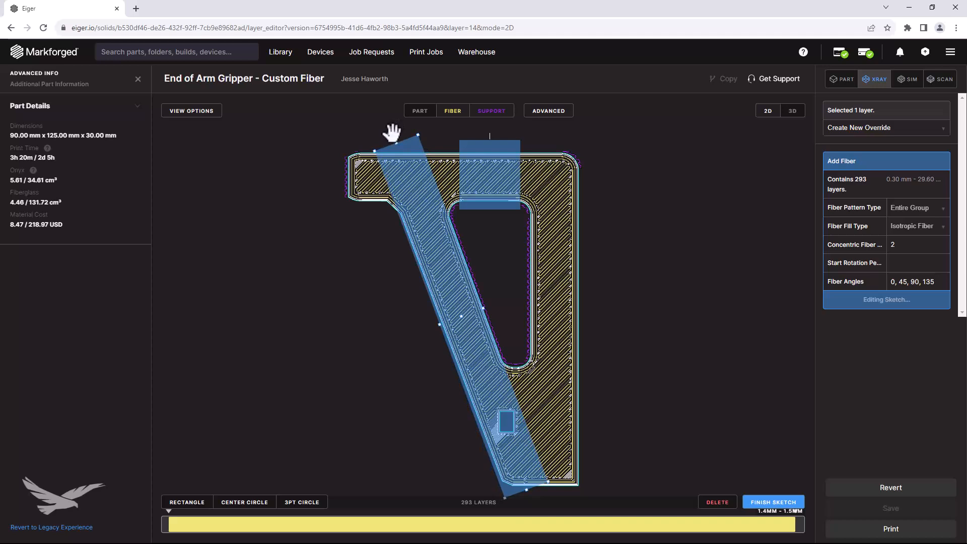
# Draw rectangles over the crossbar's free end and the gripper's narrow base, and finish the fiber sketch.
pyautogui.moveTo(329, 141)
pyautogui.mouseDown()
pyautogui.moveTo(375, 188)
pyautogui.moveTo(420, 209)
pyautogui.mouseUp()
pyautogui.click(187, 502)
pyautogui.moveTo(459, 396); pyautogui.dragTo(601, 493)
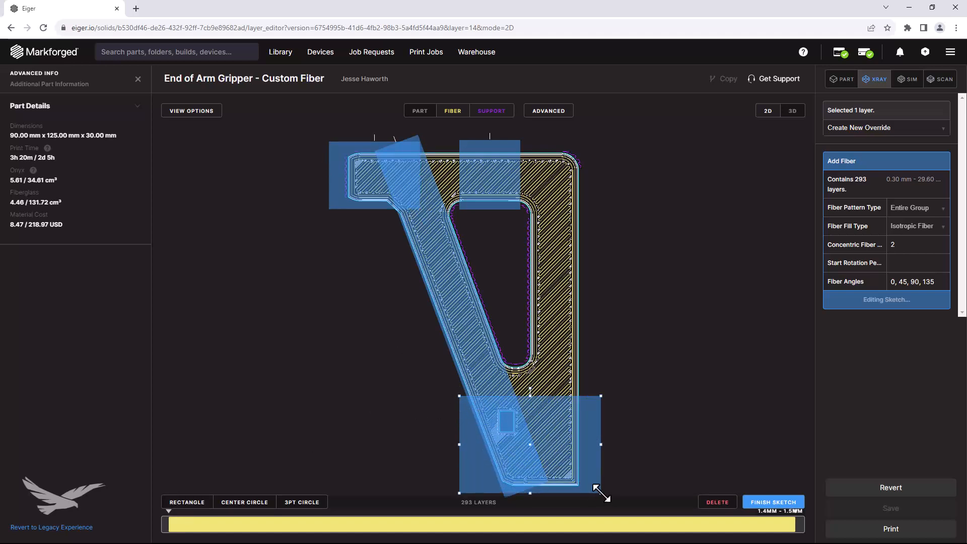
pyautogui.click(770, 502)
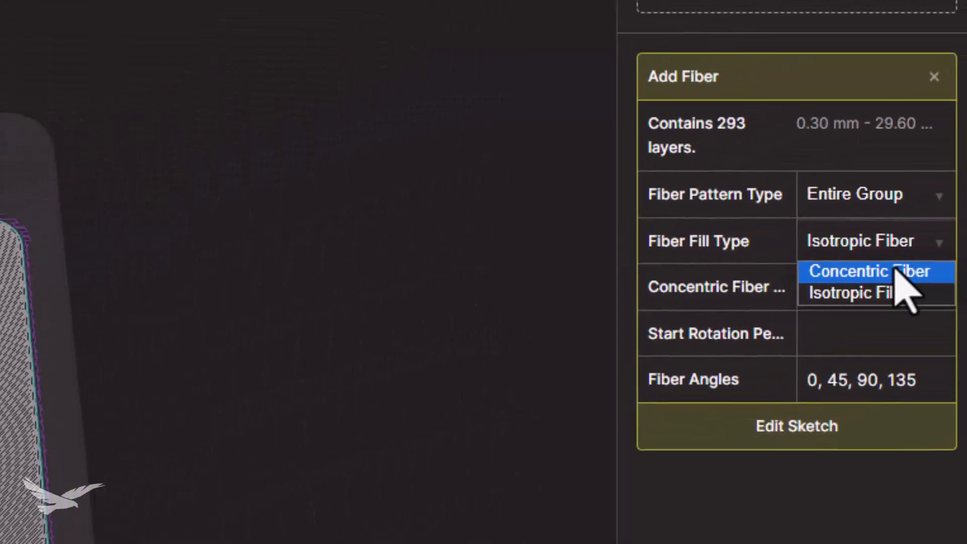
# Set the 293-layer group to Concentric Fiber with 3 concentric rings on the outer shell only, apply the changes and save the part.
pyautogui.click(894, 271)
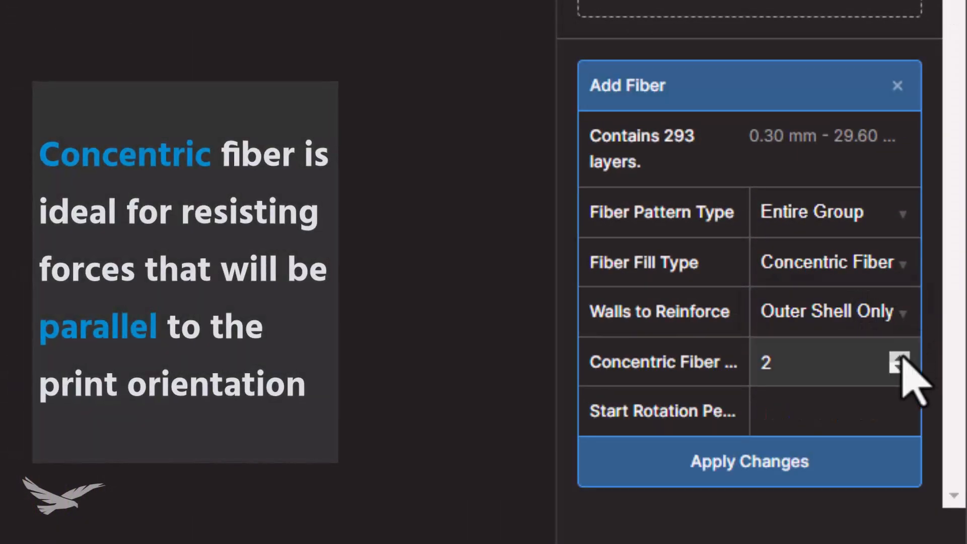
pyautogui.click(900, 358)
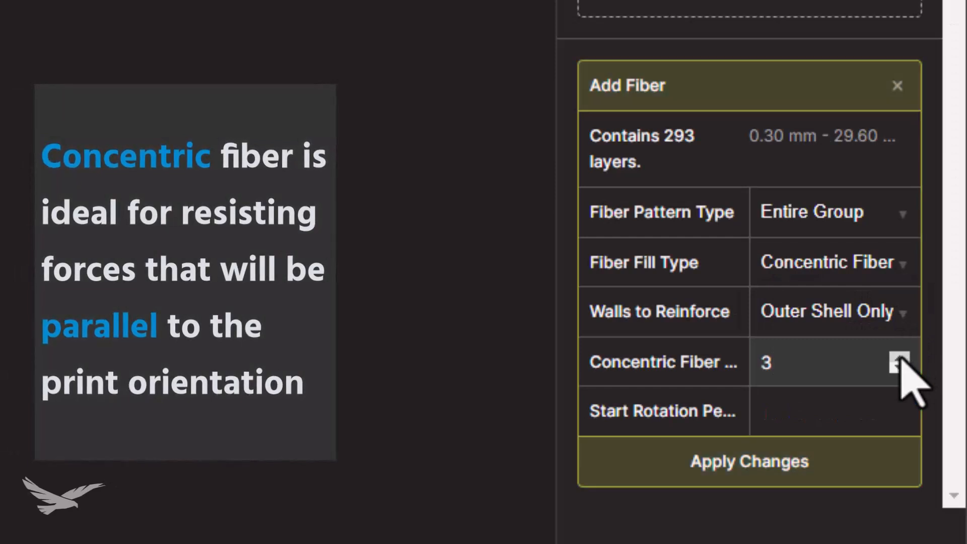
pyautogui.click(884, 462)
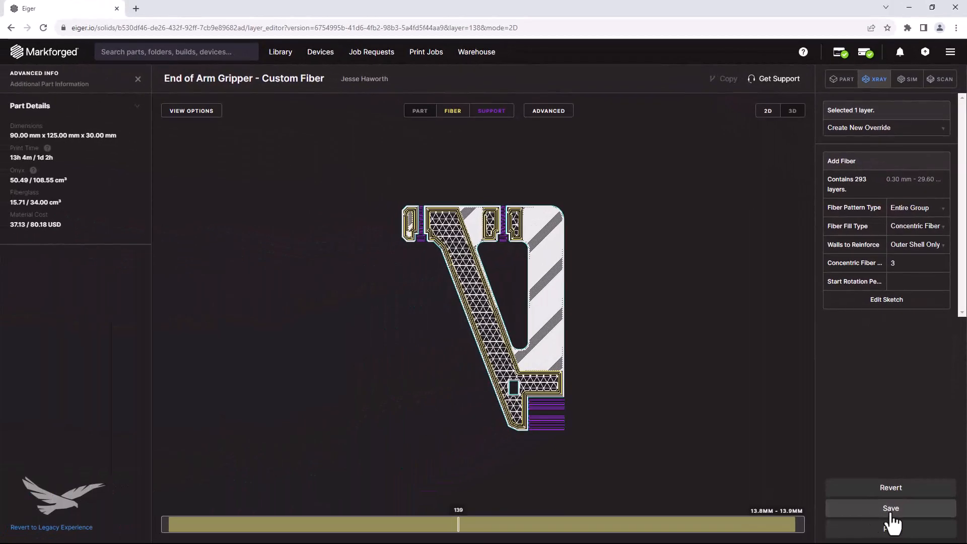
pyautogui.click(890, 509)
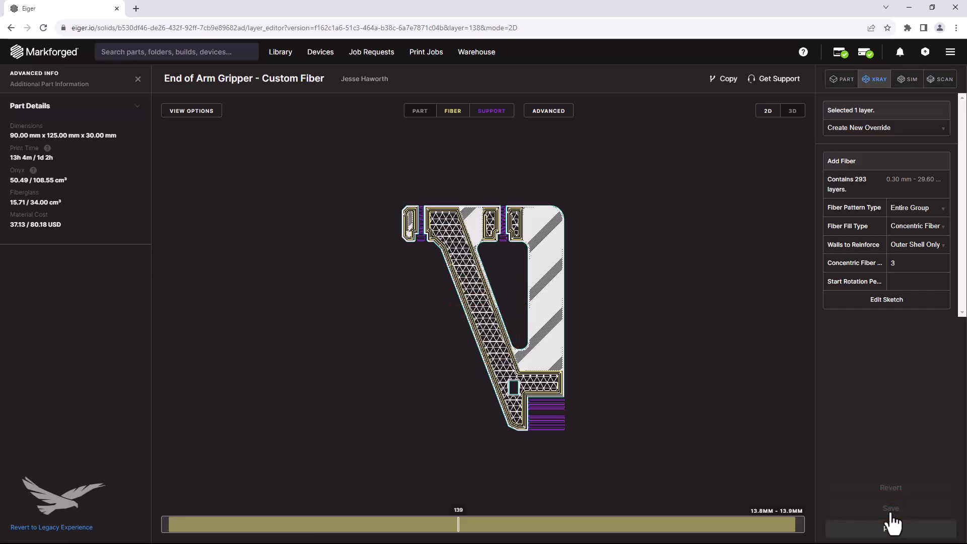
# Validate the custom fiber gripper against its load case in simulation and inspect the result at 0x displacement from another side.
pyautogui.click(906, 94)
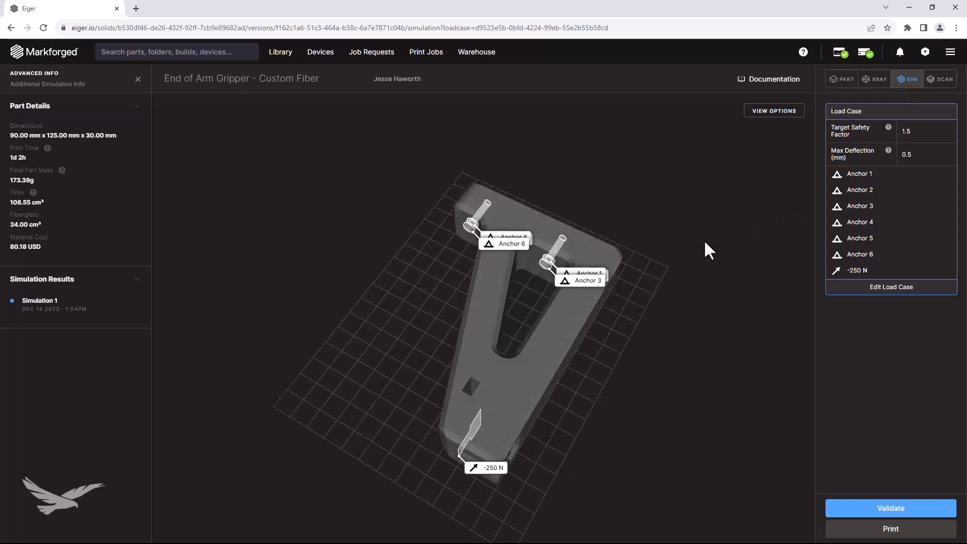
pyautogui.click(886, 509)
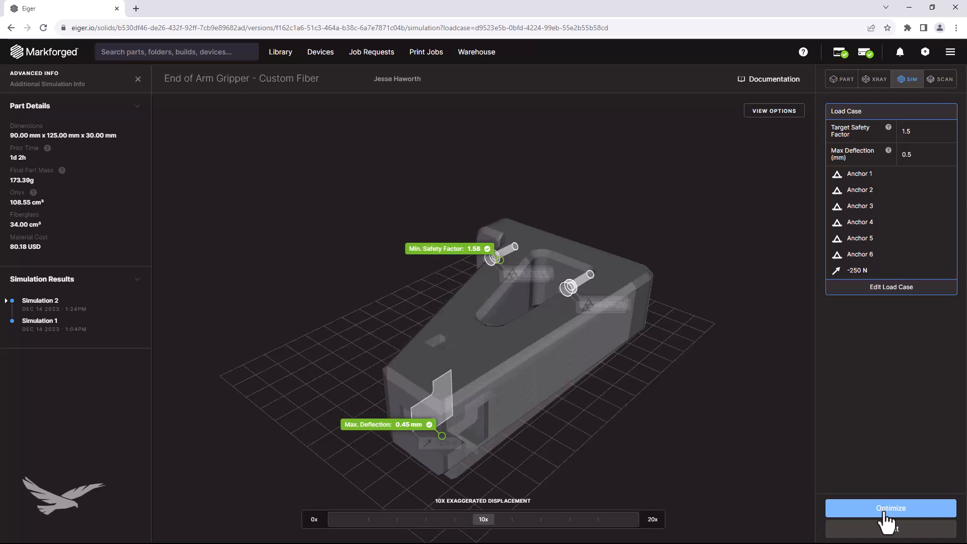
pyautogui.moveTo(488, 517); pyautogui.dragTo(295, 516)
pyautogui.moveTo(280, 360); pyautogui.dragTo(449, 426)
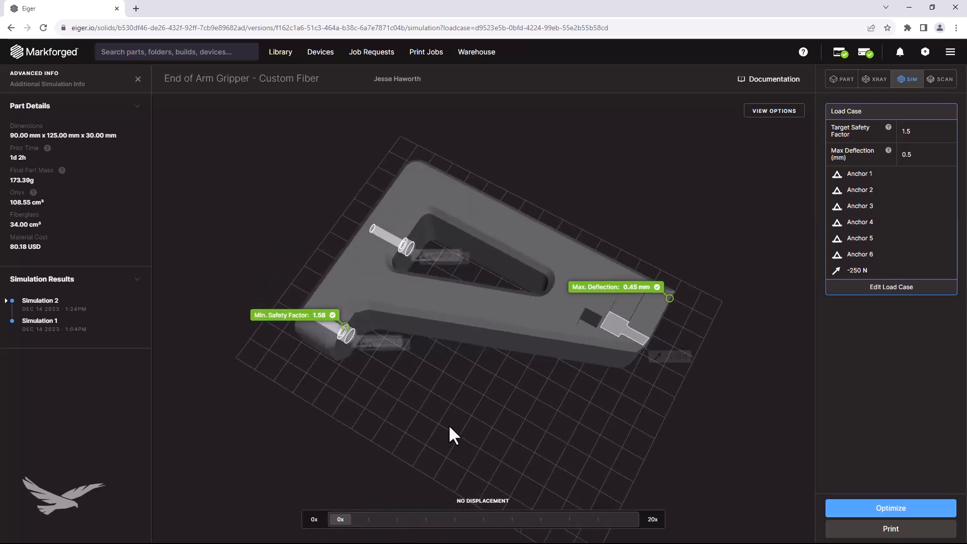